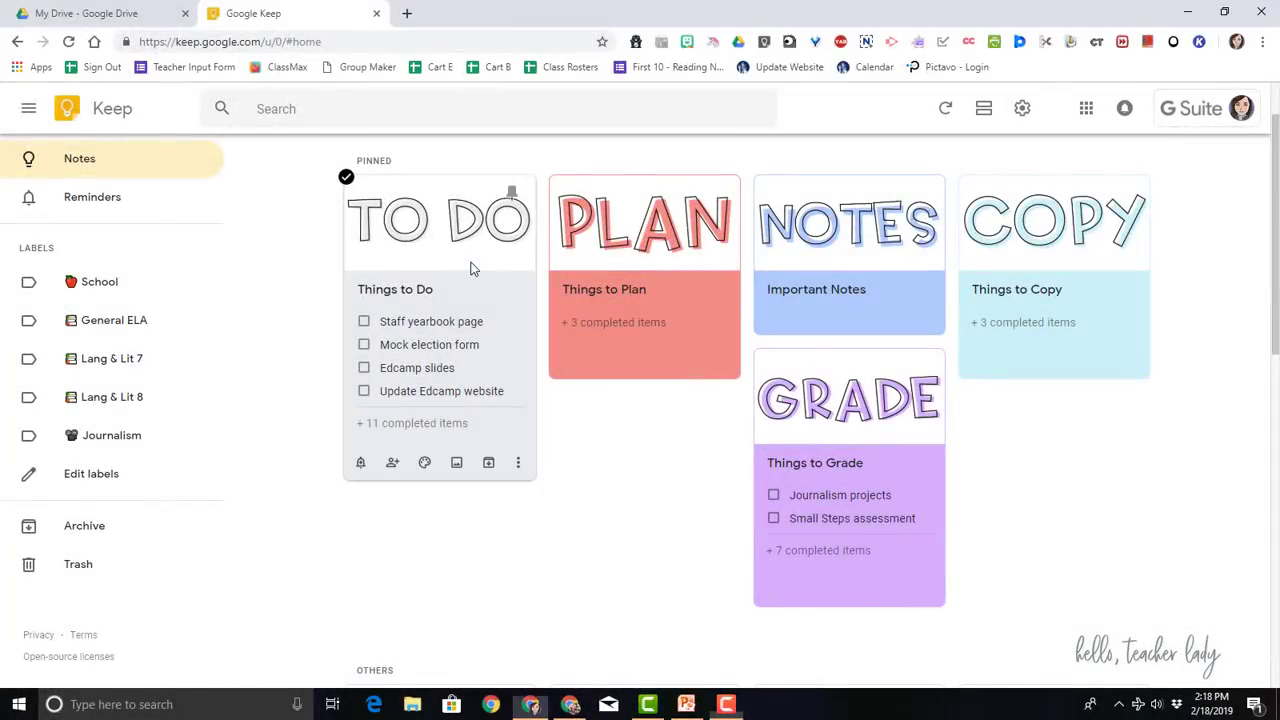
Step: View the pinned Things to Do, Things to Plan and Important Notes notes one at a time, closing each again
left_click(471, 332)
left_click(828, 640)
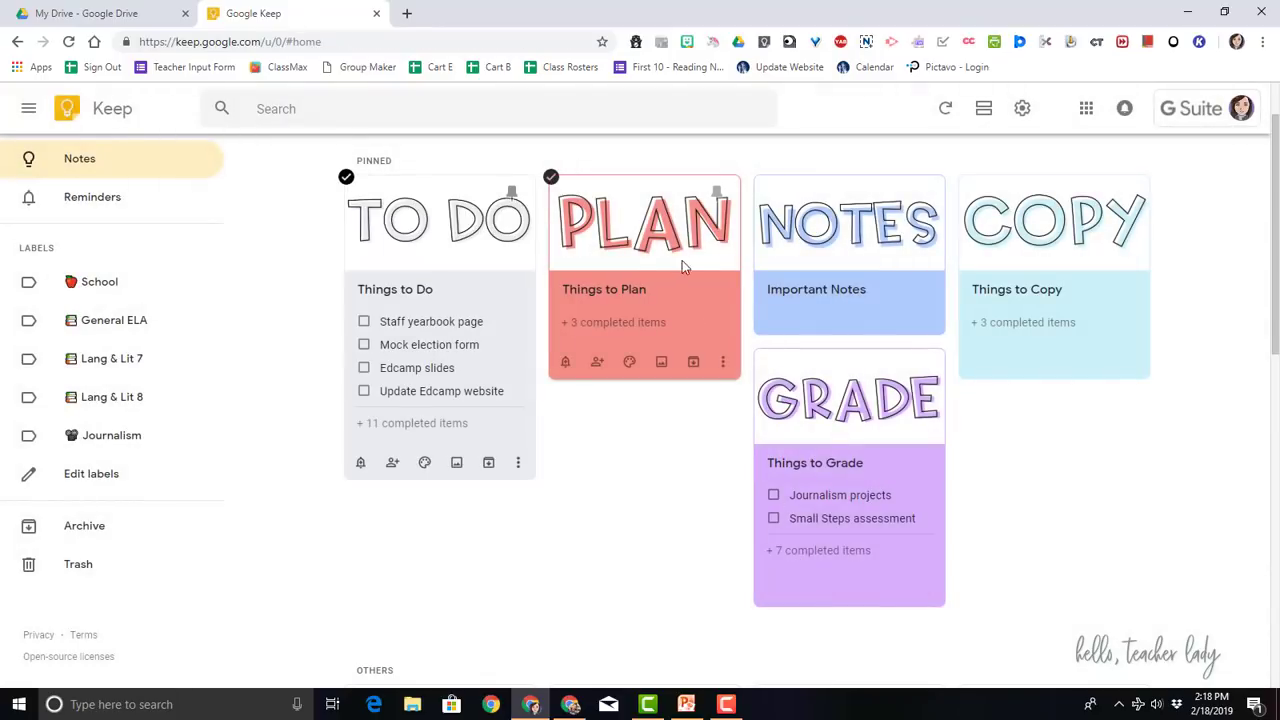
left_click(681, 252)
left_click(829, 560)
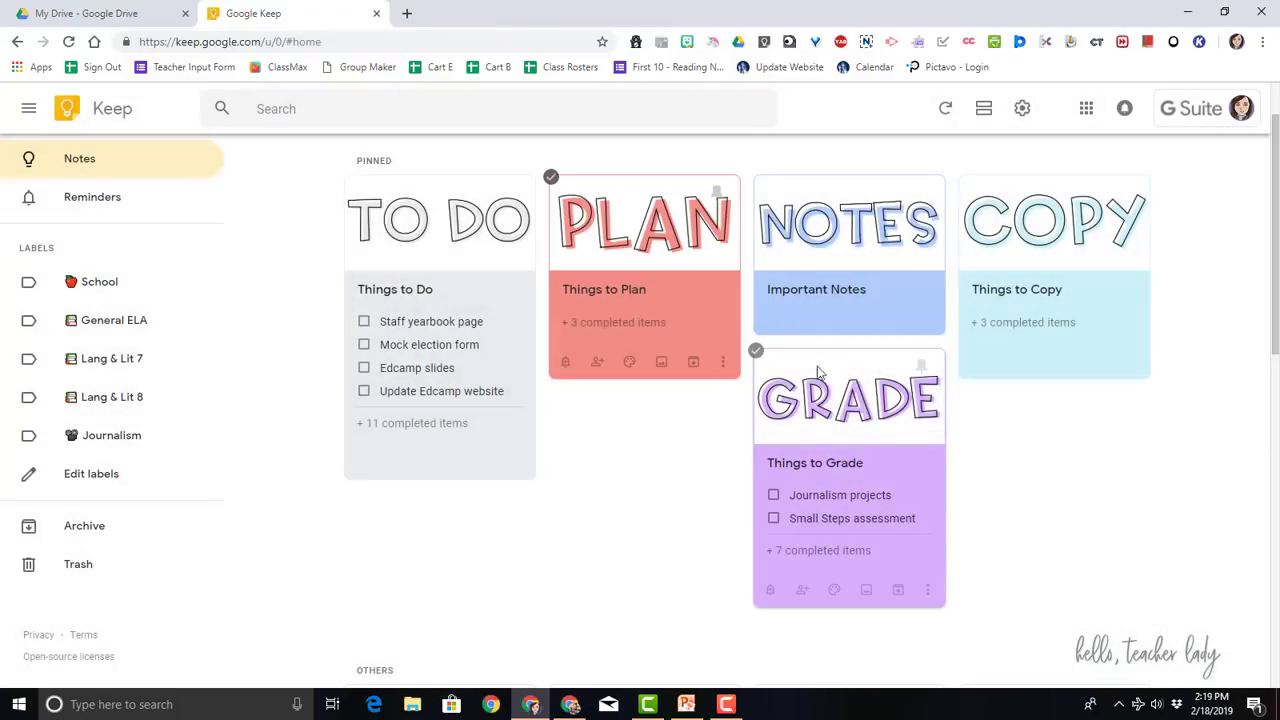
left_click(776, 224)
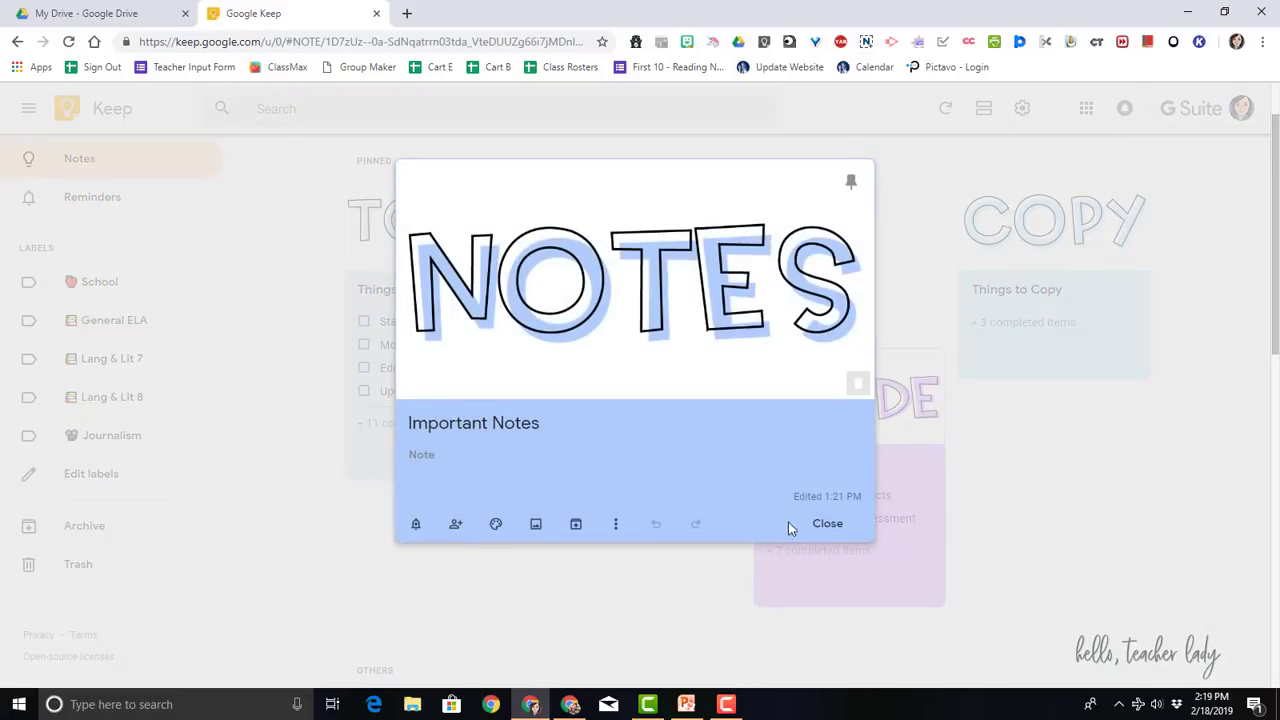
left_click(832, 534)
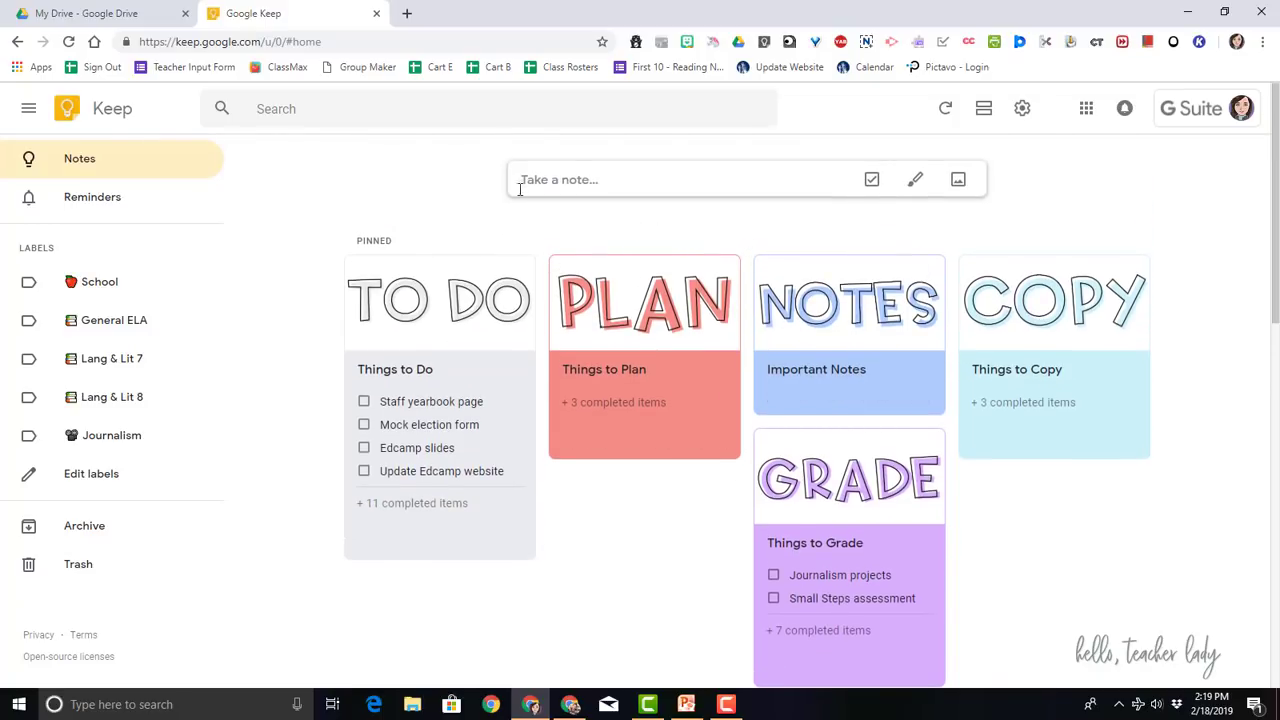
Step: Start a new note titled "To Email"
left_click(626, 179)
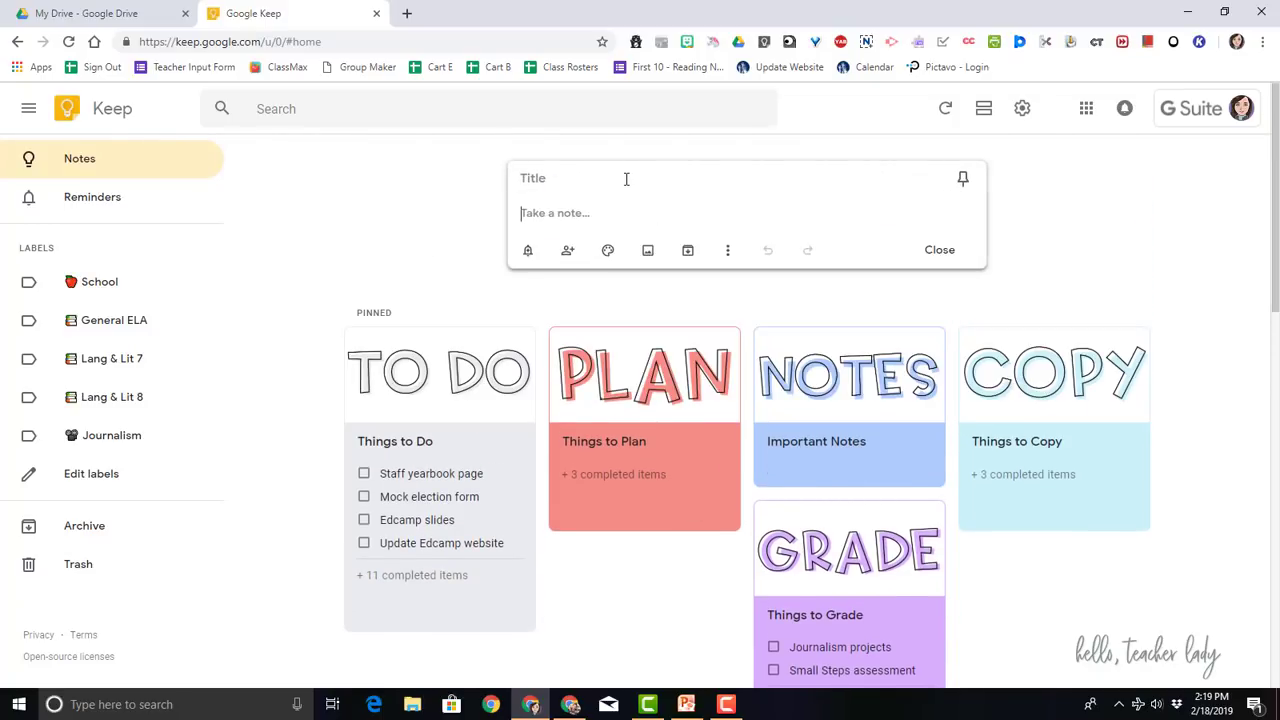
left_click(626, 179)
type("To Email")
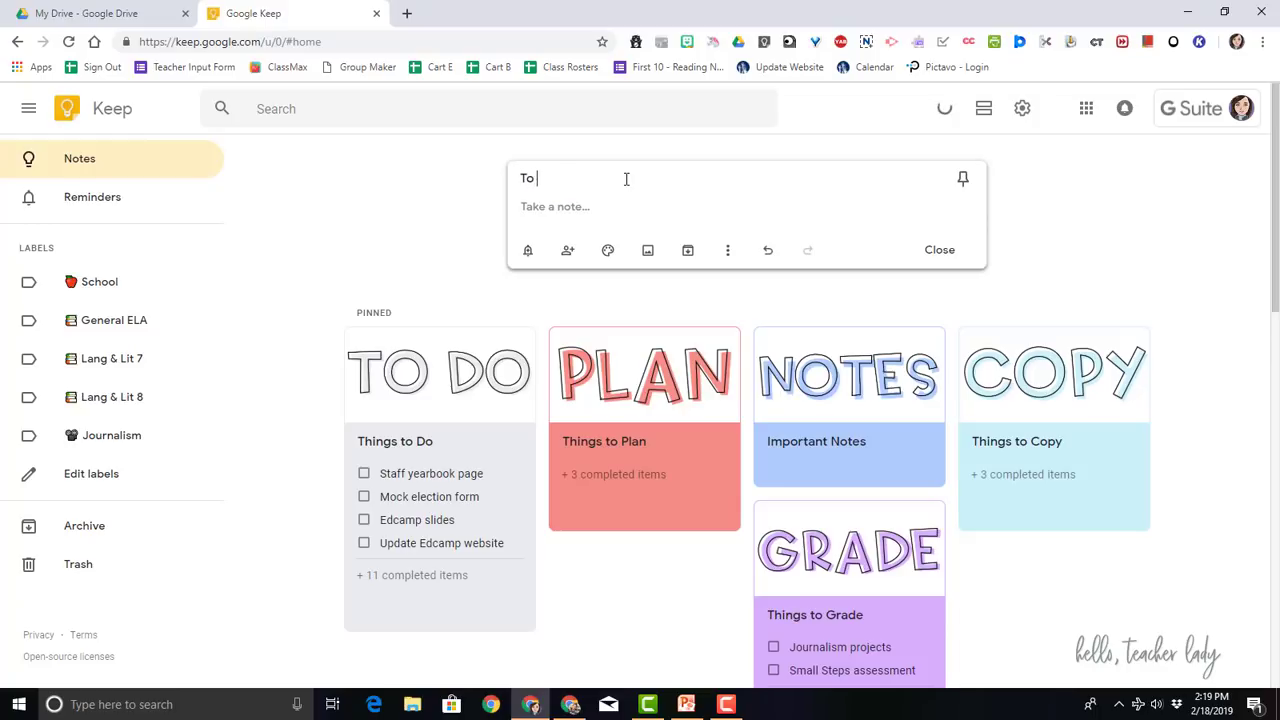
Step: Add the header image Google Keep Headers-05 to the To Email note and colour the note brown to match
left_click(648, 252)
left_click(566, 155)
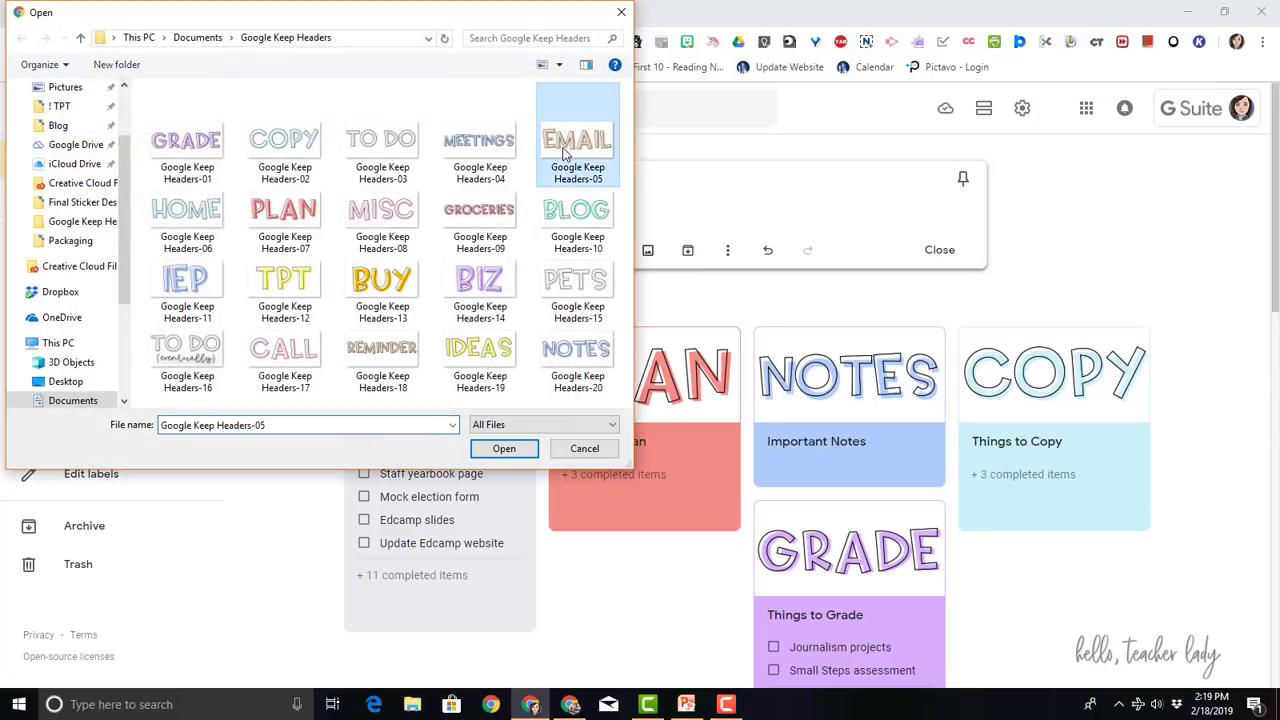
left_click(495, 448)
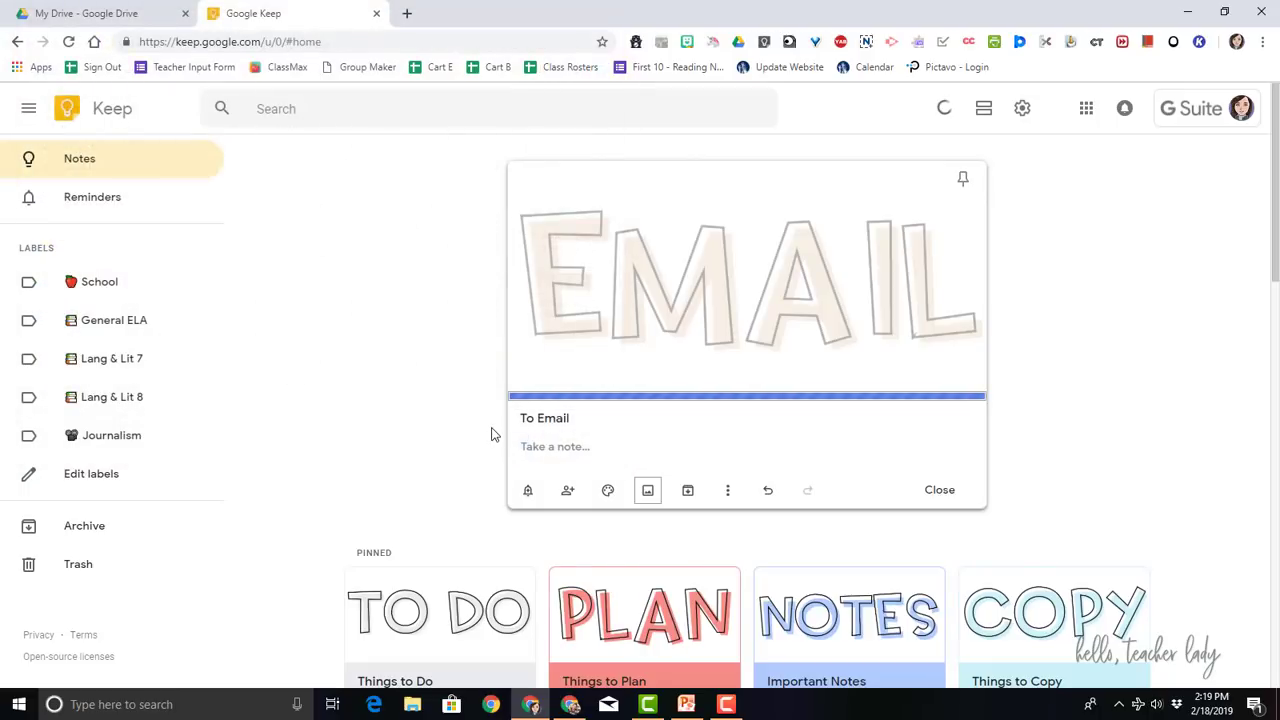
mouse_move(608, 490)
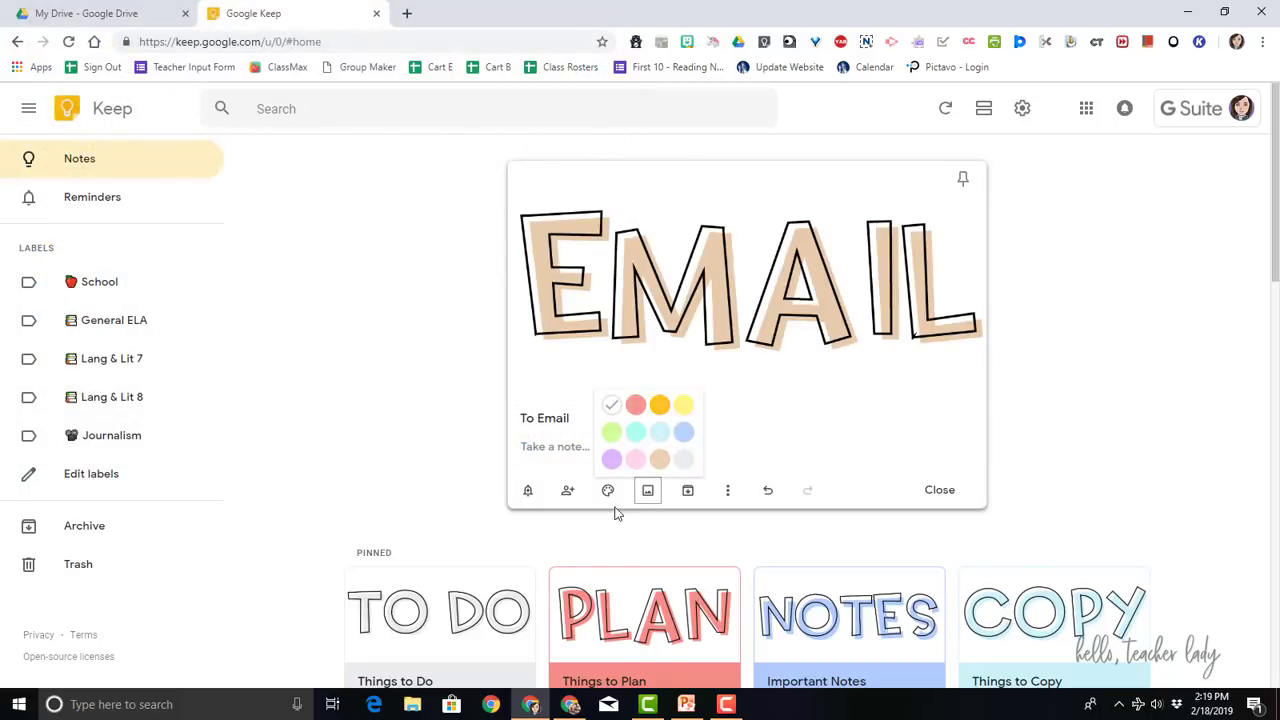
left_click(659, 460)
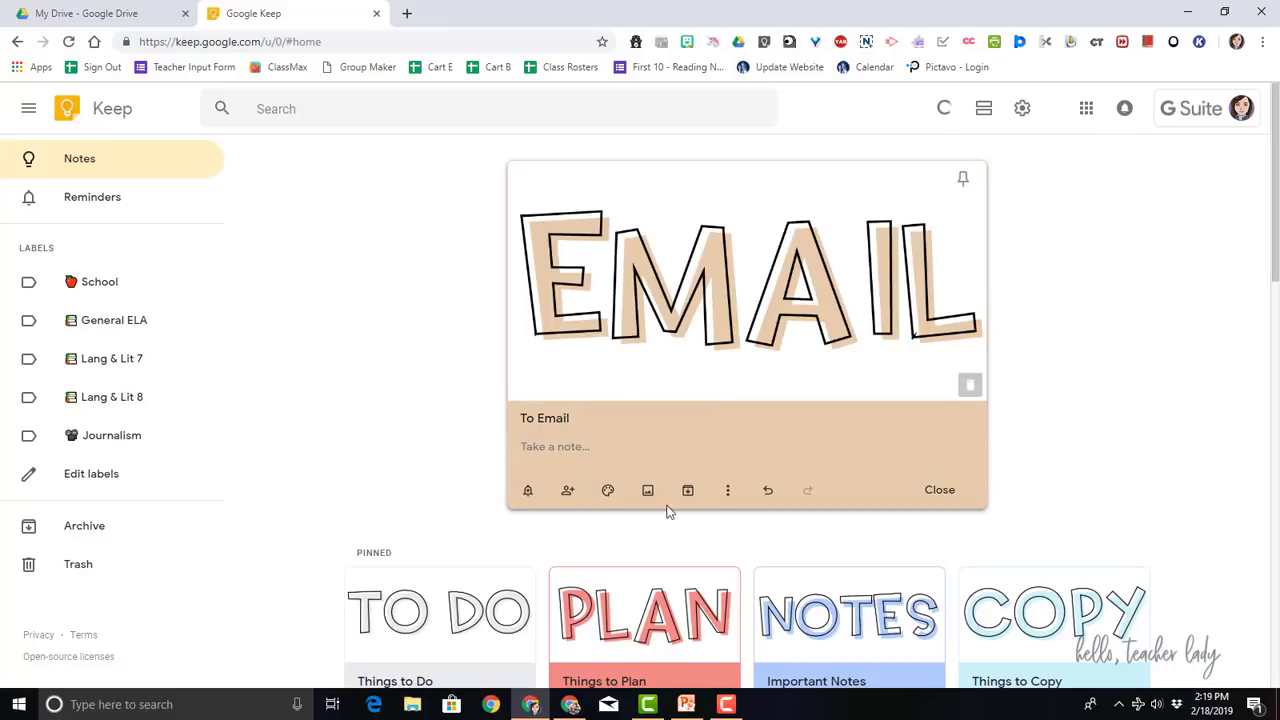
Step: Turn the To Email note into a checklist with the items "Email J.L." and "Email W.E.", and close it
mouse_move(608, 490)
left_click(729, 494)
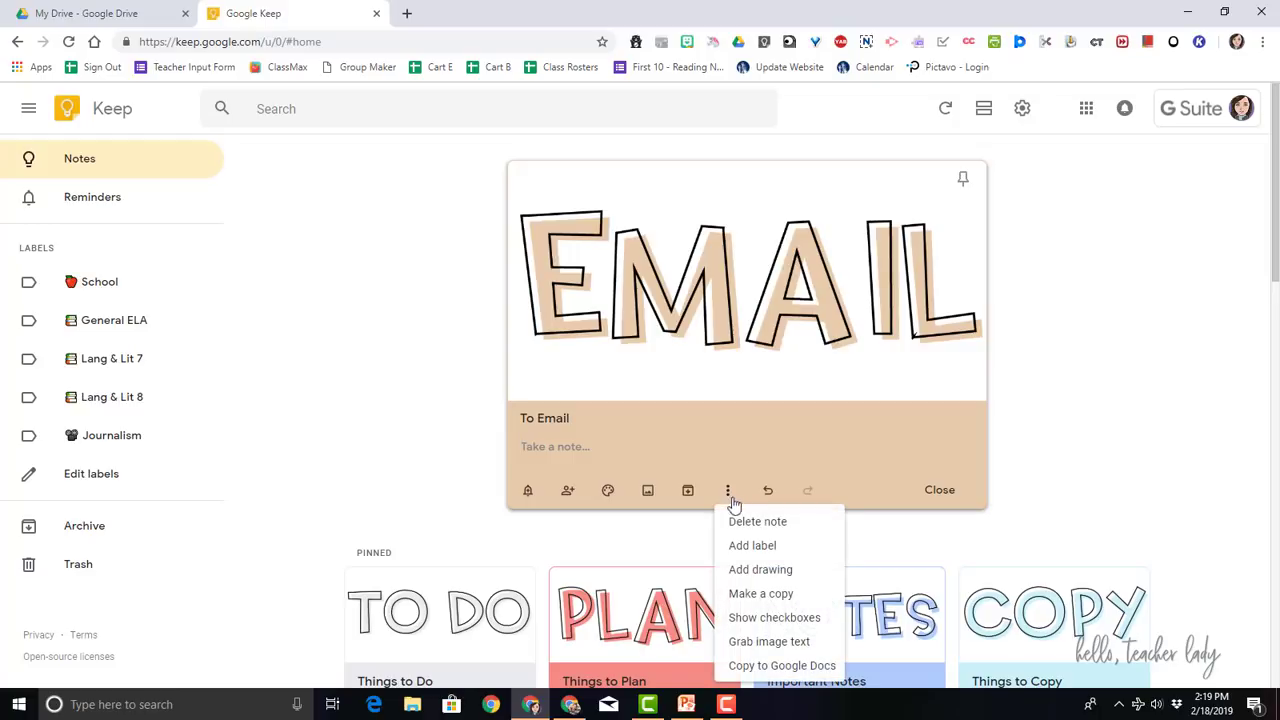
left_click(800, 620)
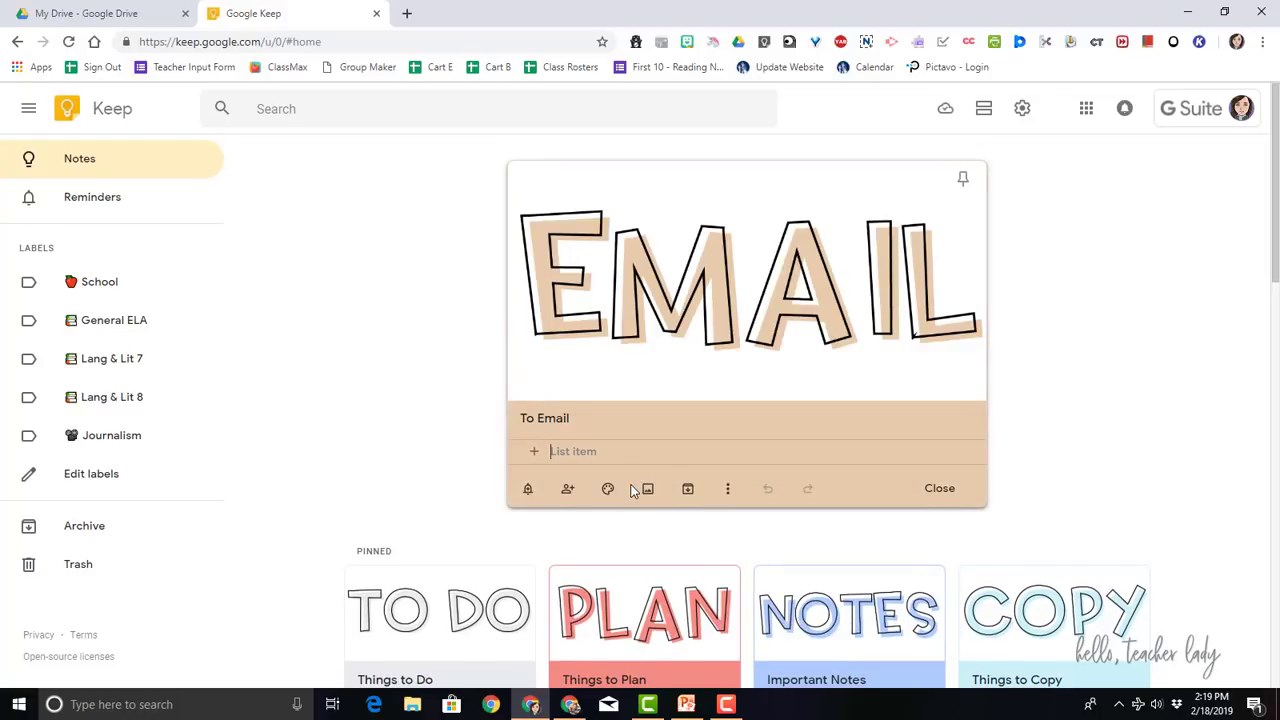
type("Email J.L.")
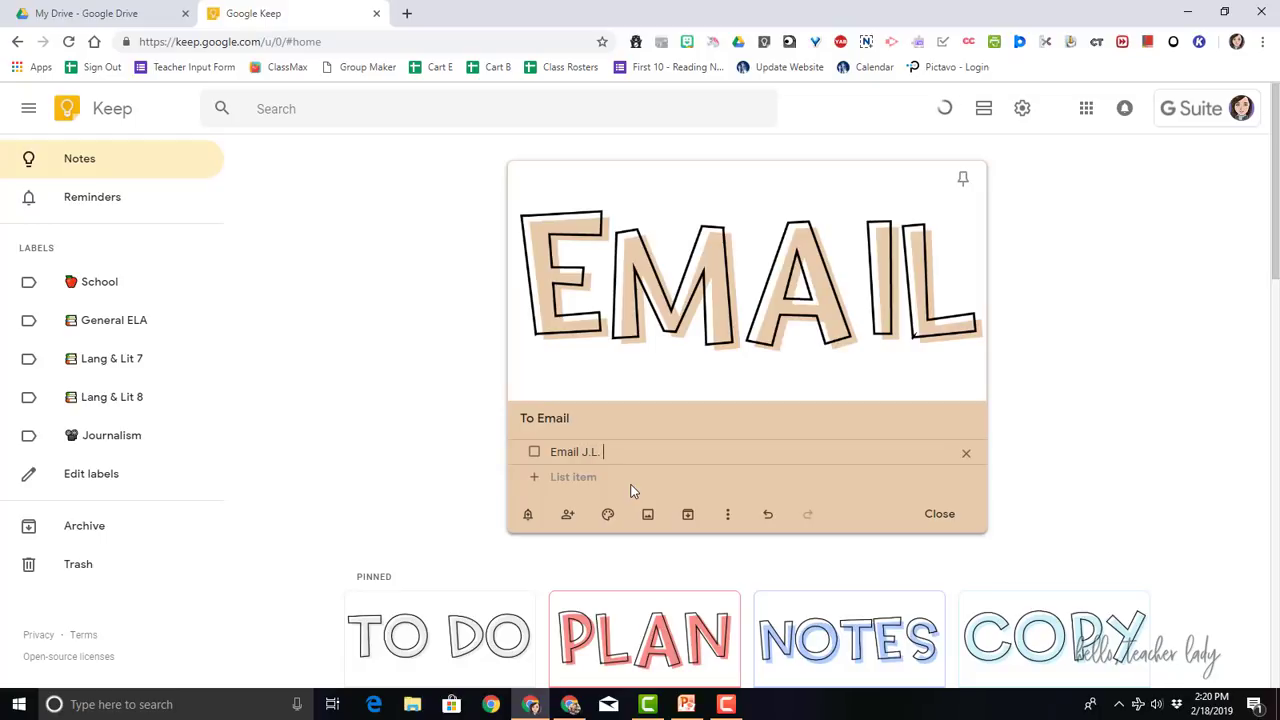
left_click(631, 484)
type("Email W.E.")
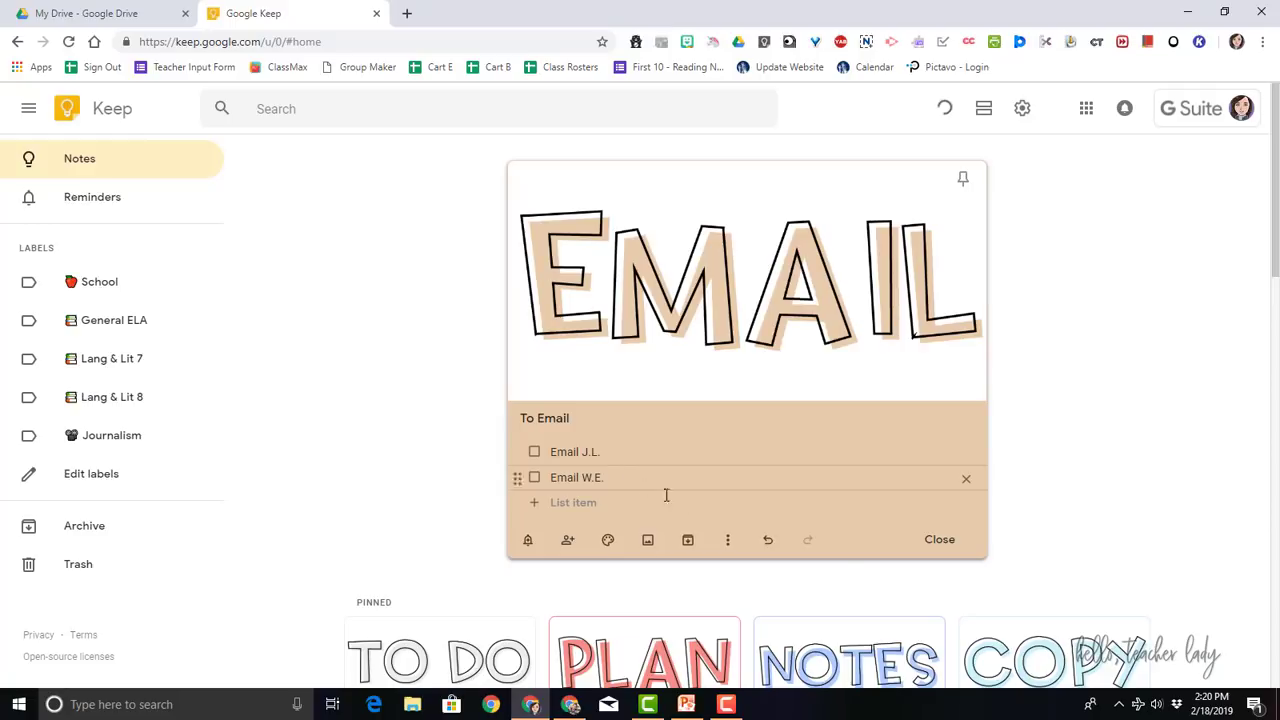
left_click(940, 540)
Step: Pin the To Email note and close it
scroll(725, 483, "down", 3)
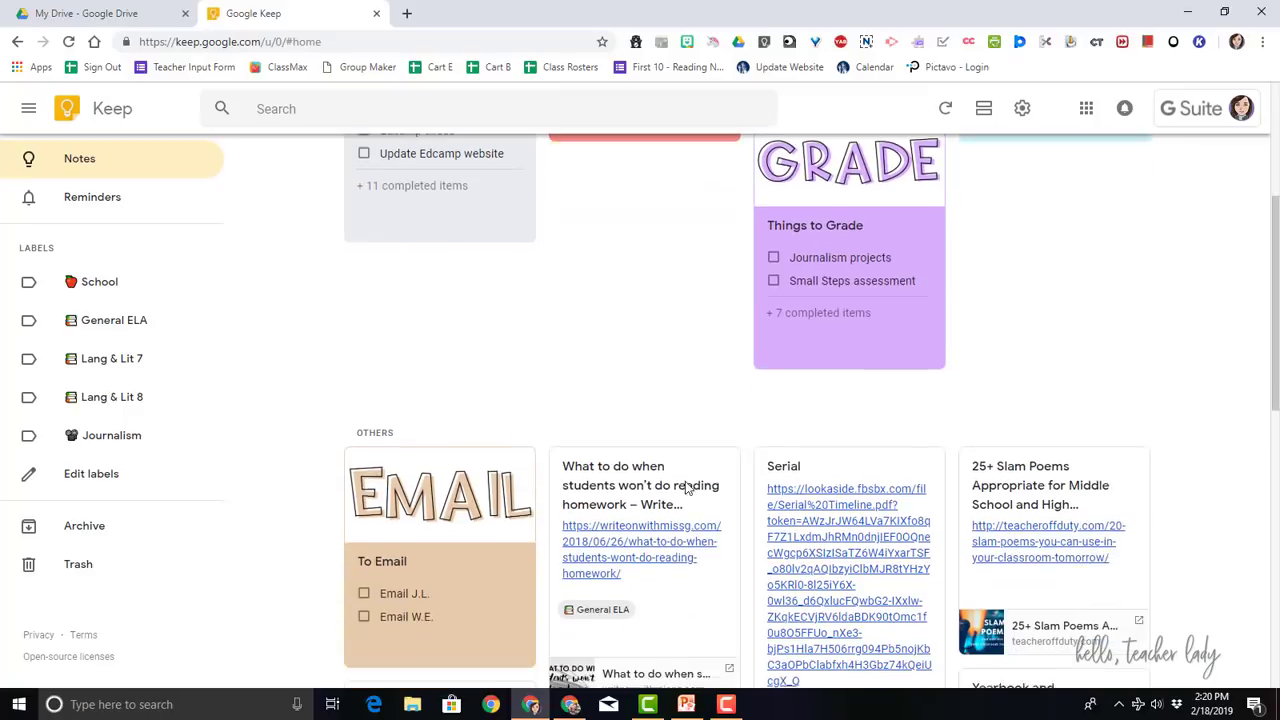
left_click(454, 562)
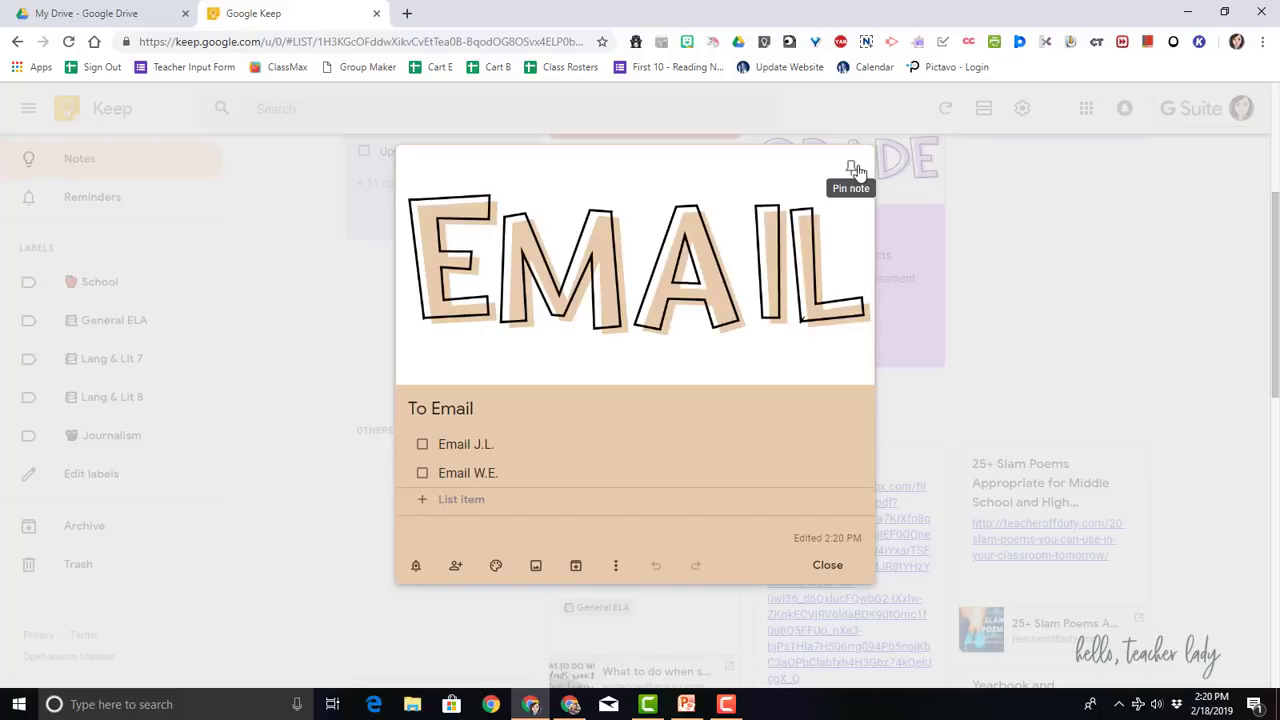
left_click(853, 168)
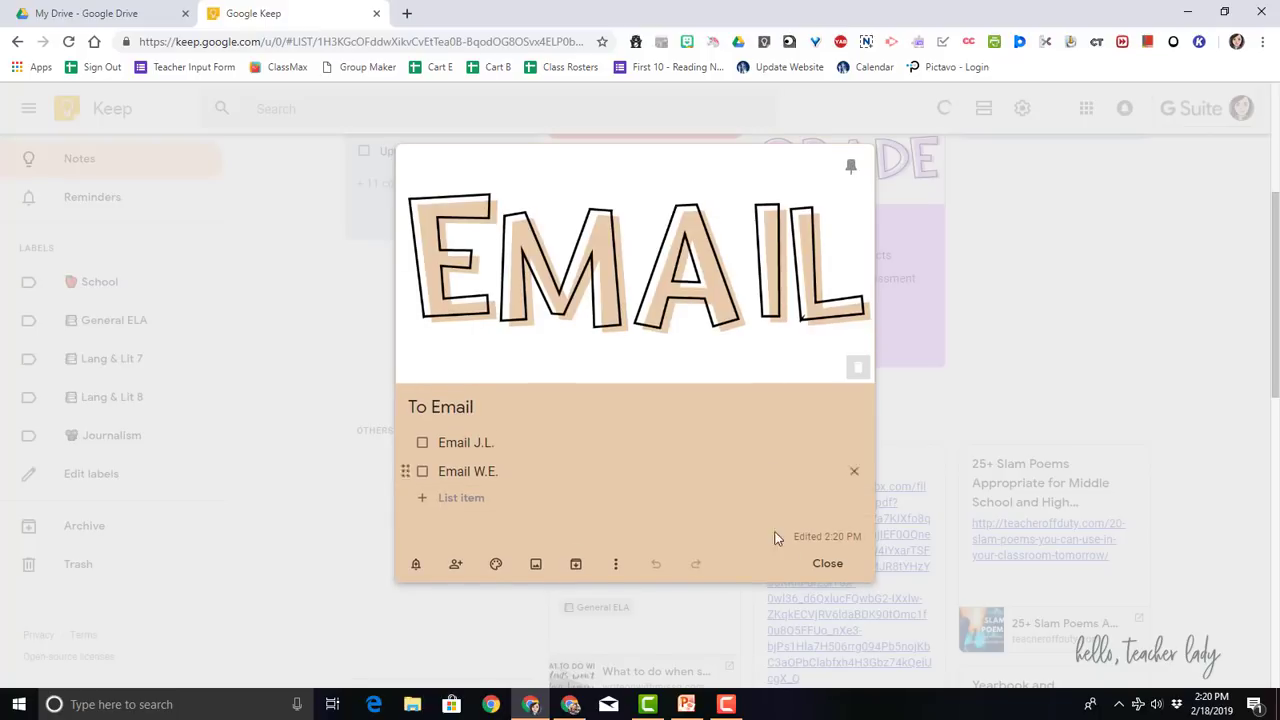
left_click(827, 565)
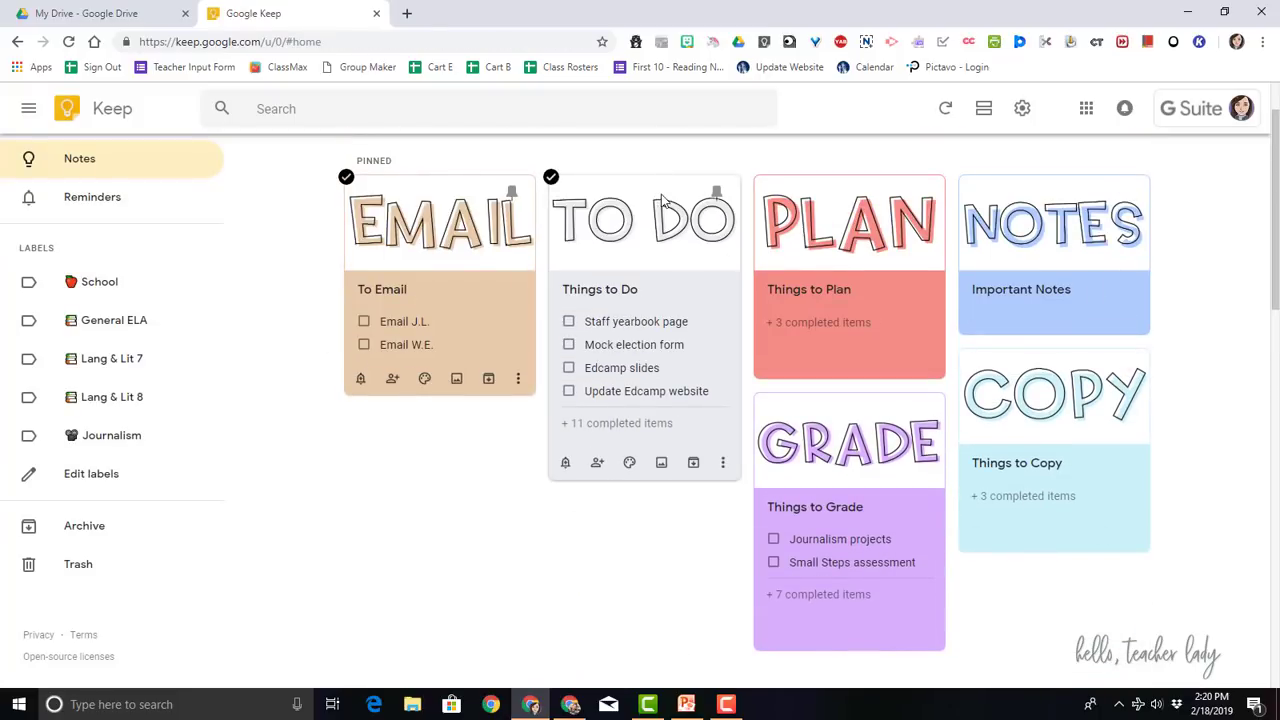
Step: Reorder the pinned notes so the first row reads To Do, Plan, Notes, Email, with Copy placed ahead of Grade
left_click_drag(668, 198, 440, 200)
left_click_drag(855, 200, 651, 200)
left_click_drag(1023, 205, 845, 203)
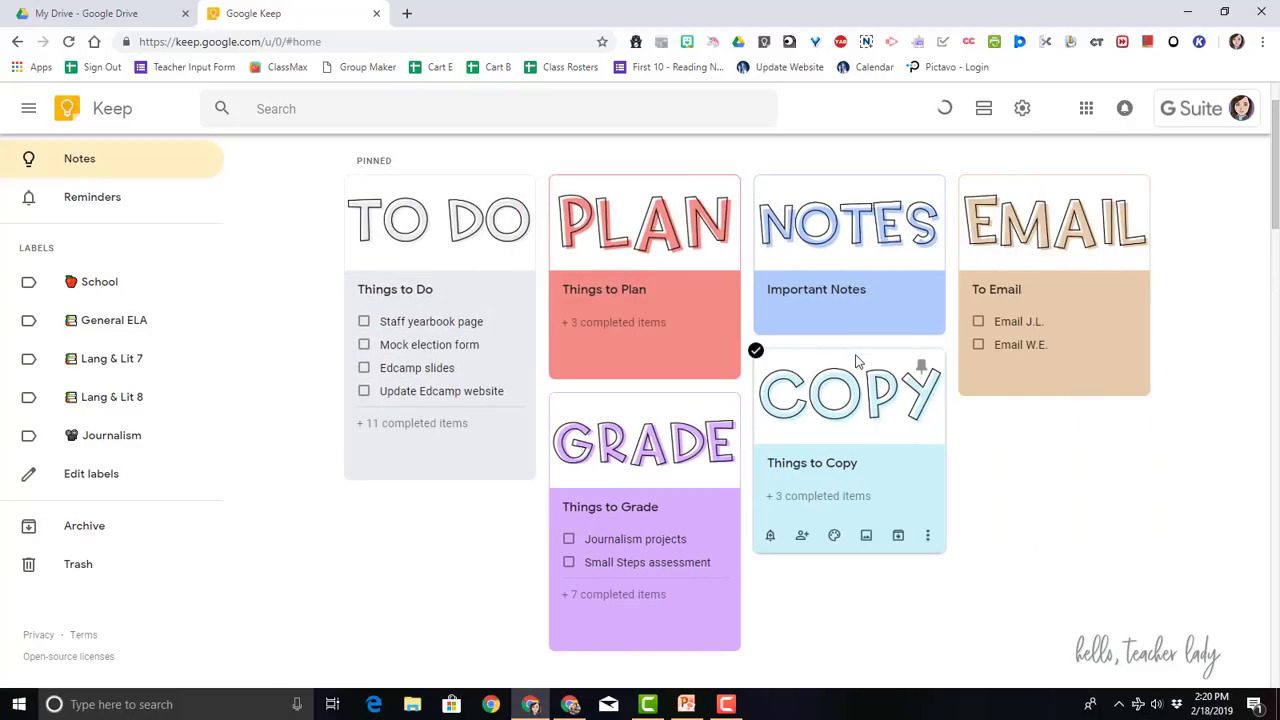
left_click_drag(857, 376, 645, 405)
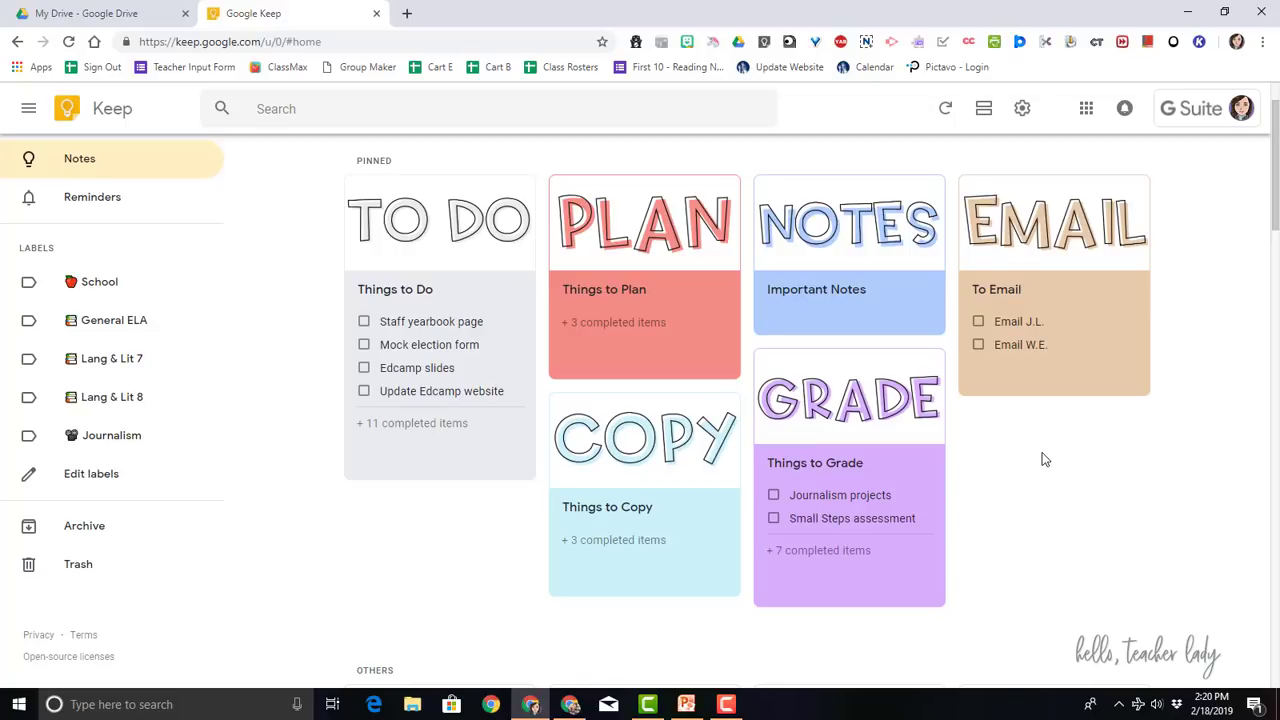
Step: Open a new drawing at drawings.google.com and set its page to a custom size of 6 x 3 inches
scroll(1042, 459, "up", 1)
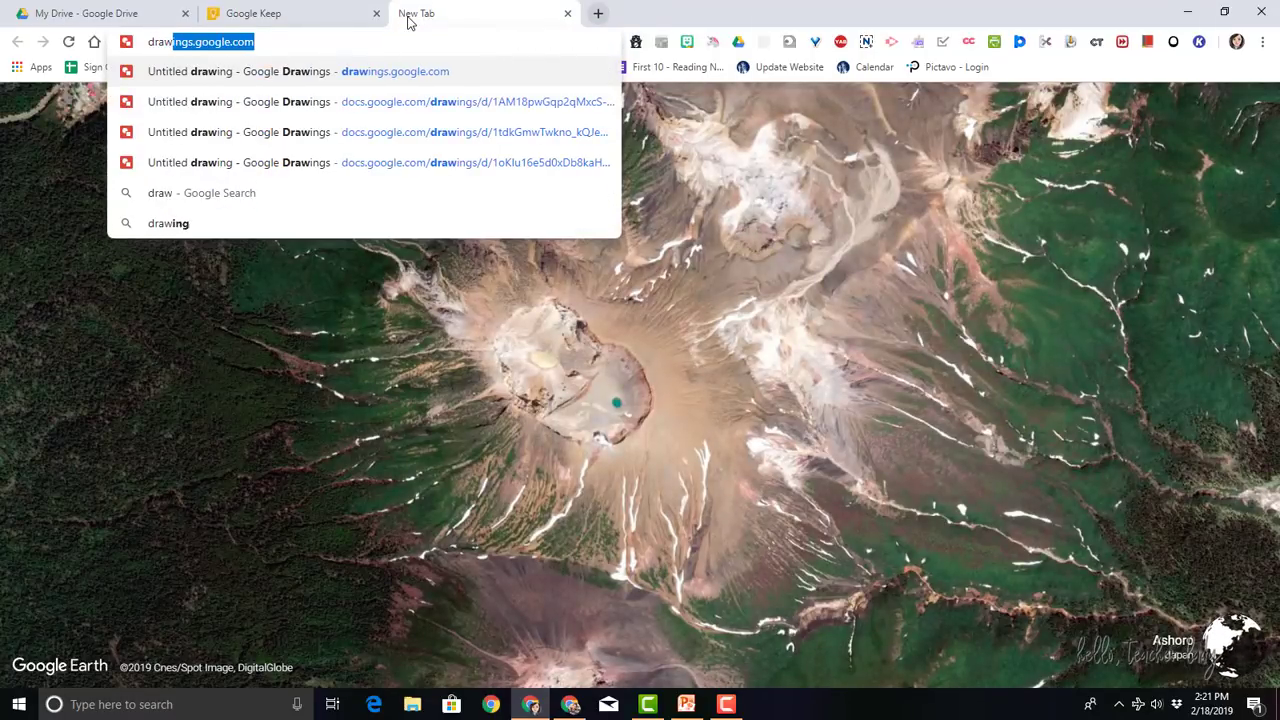
key("Return")
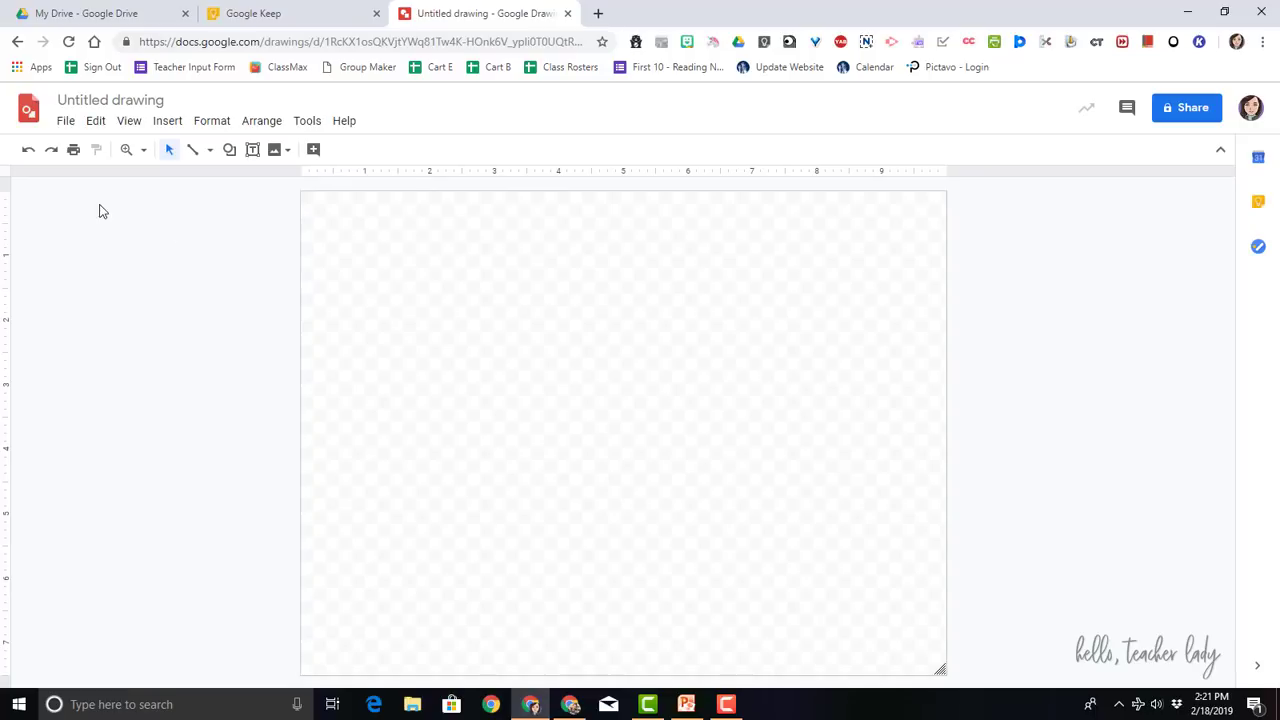
left_click(65, 121)
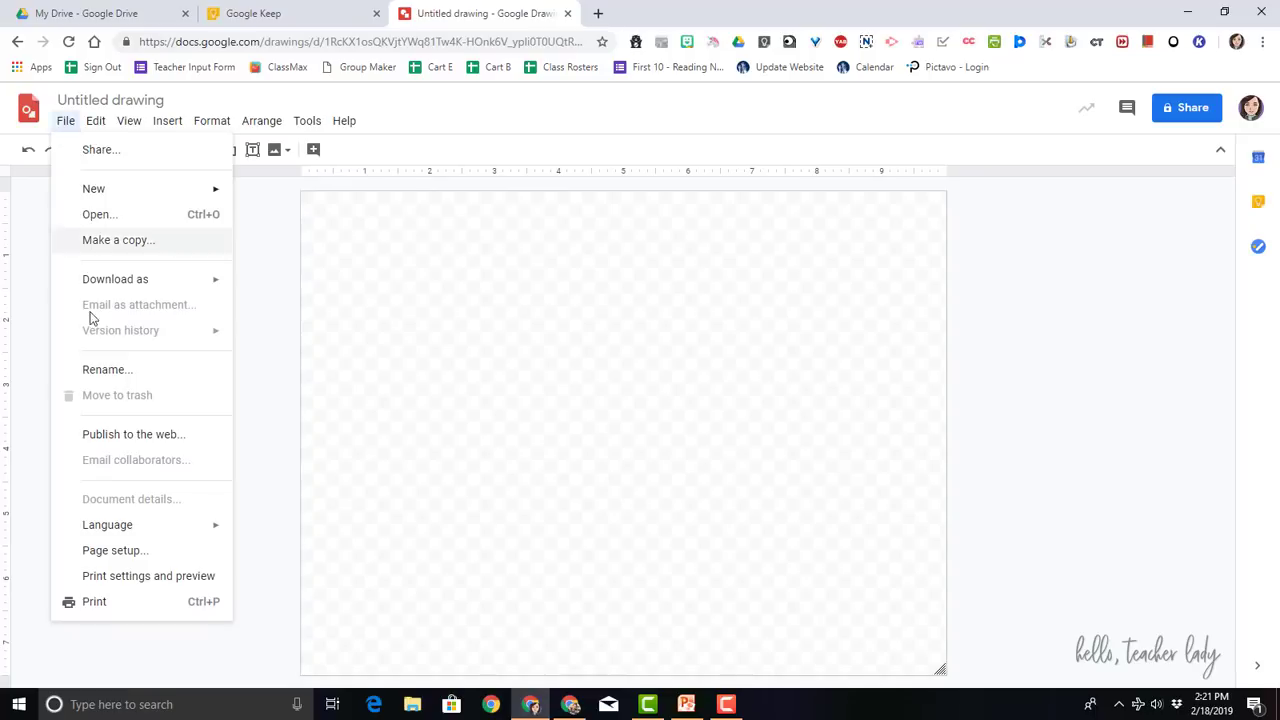
left_click(95, 550)
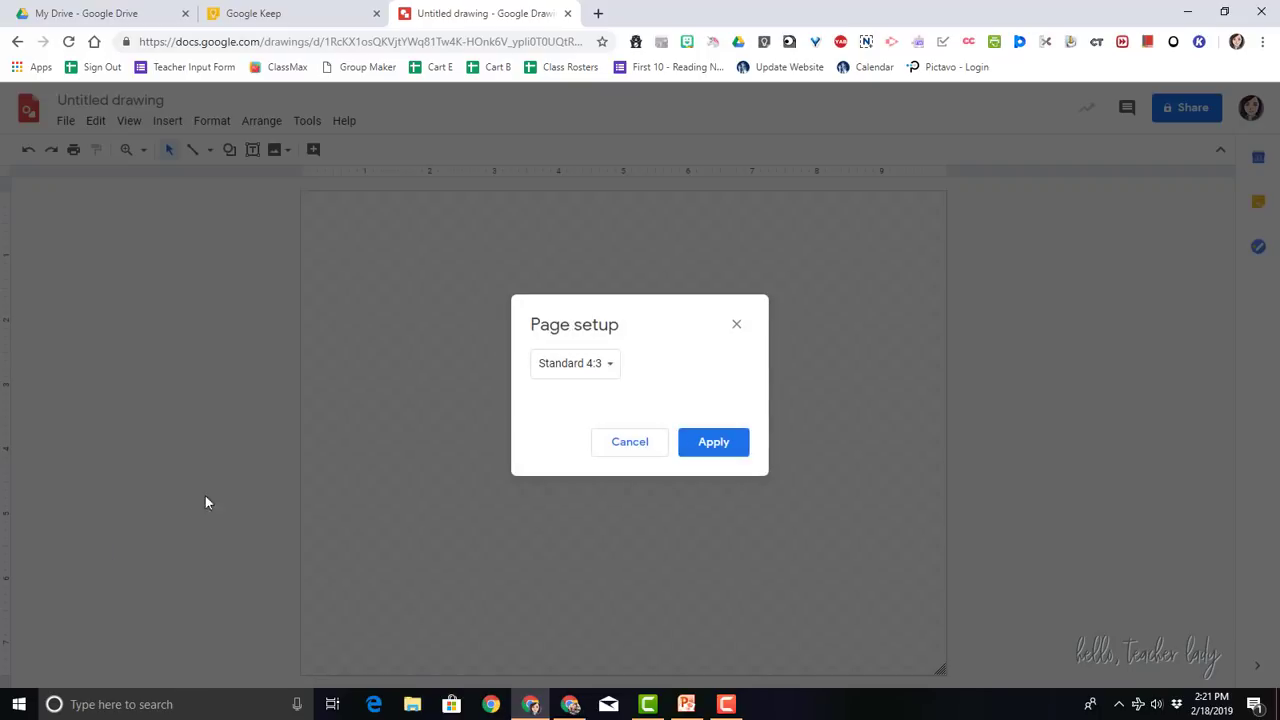
left_click(575, 379)
left_click(569, 448)
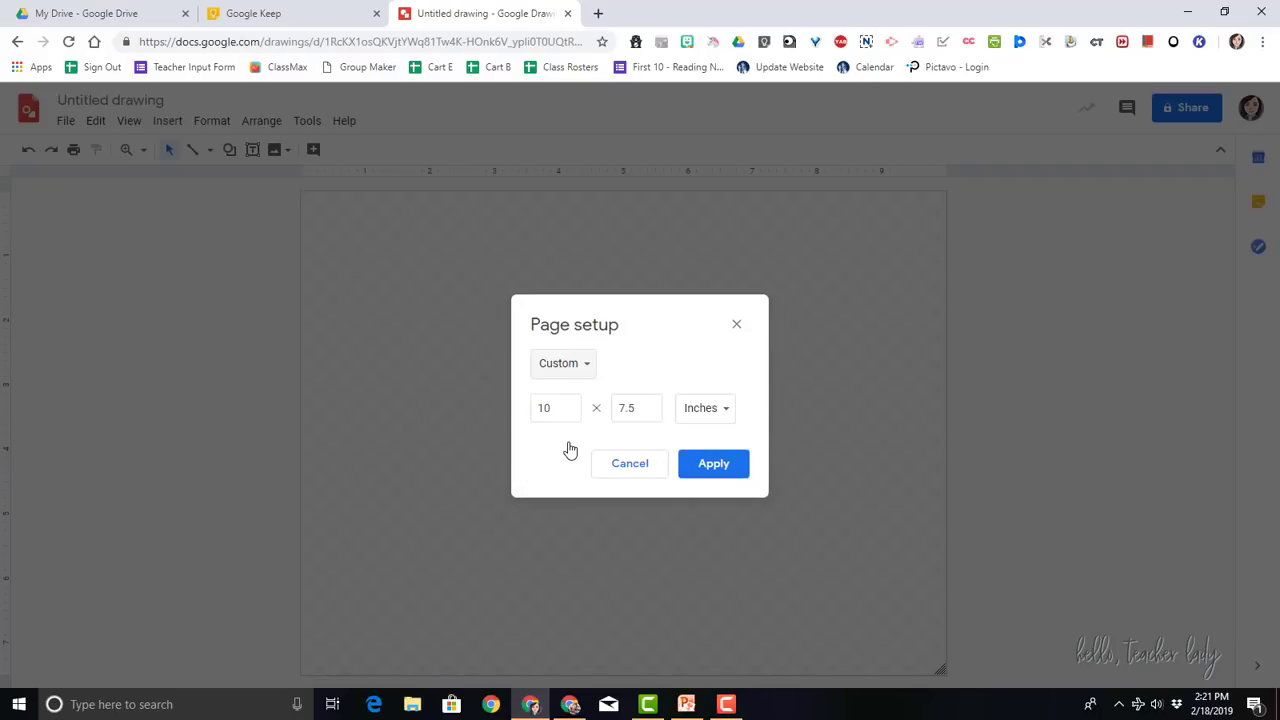
key("Tab")
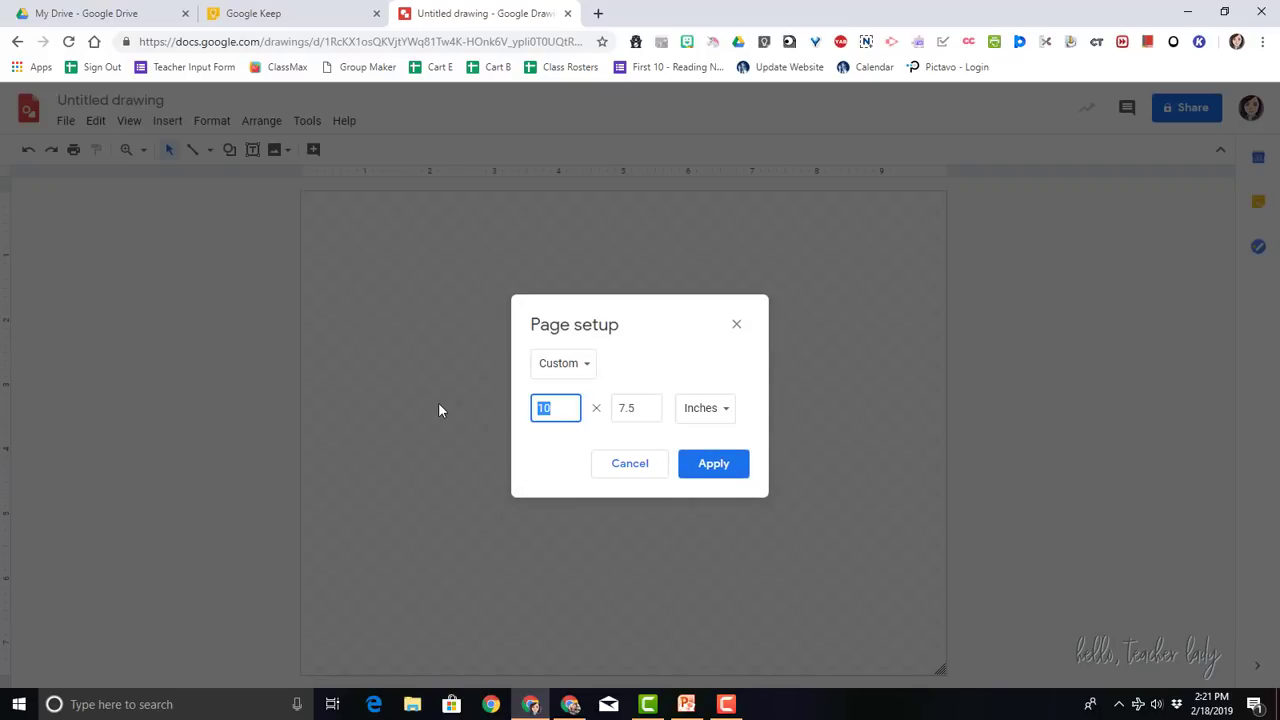
type("6")
left_click(643, 413)
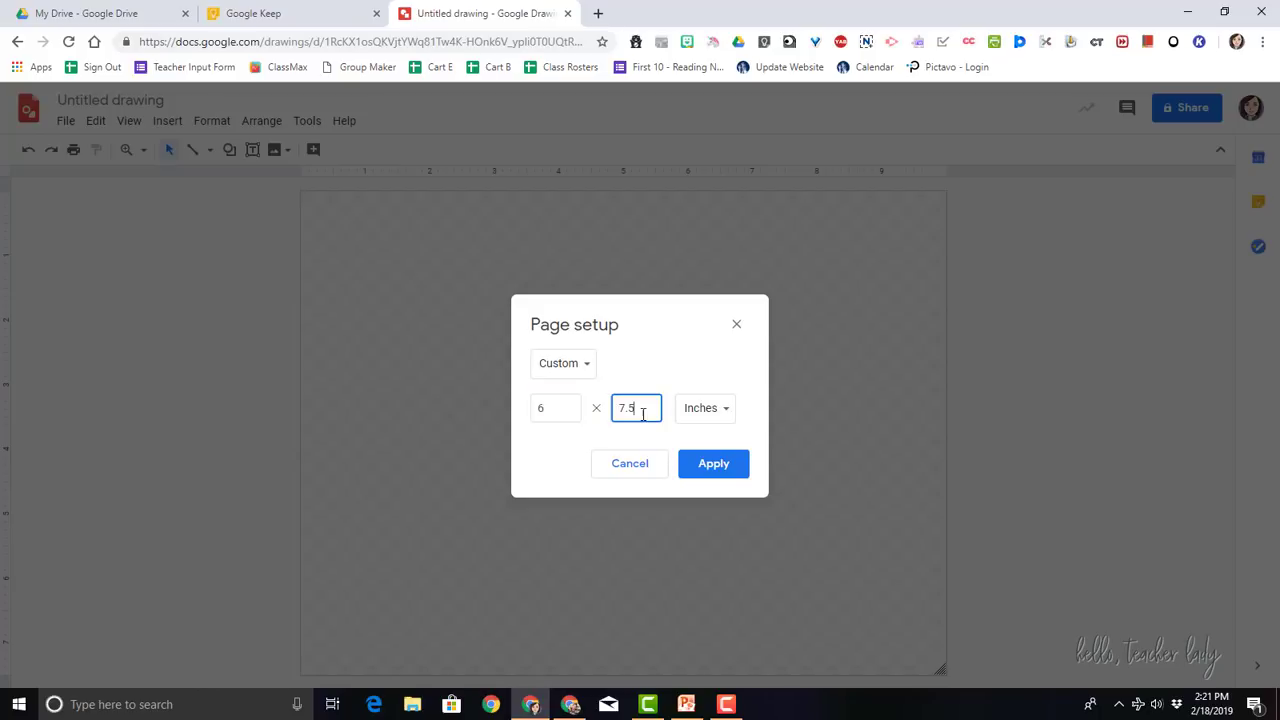
left_click_drag(643, 413, 609, 418)
type("3")
left_click(714, 464)
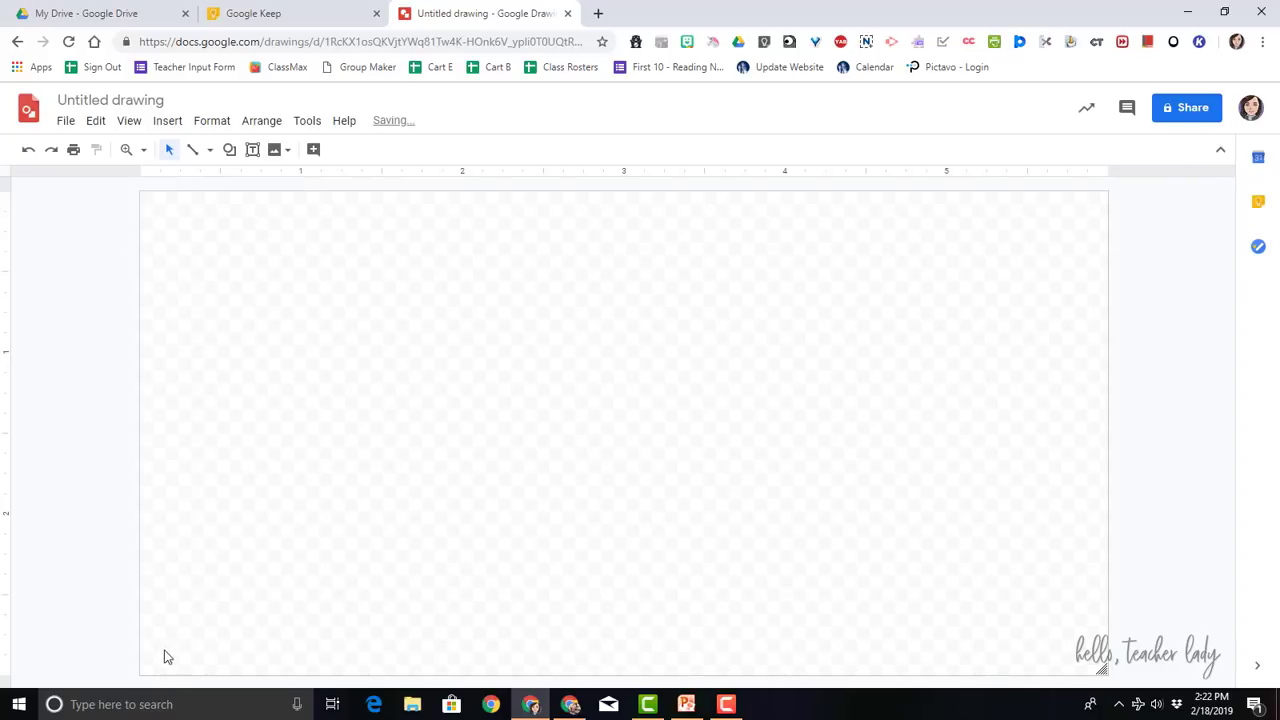
Step: Examine the kinds of content that can be inserted in the drawing and its download formats
left_click(161, 128)
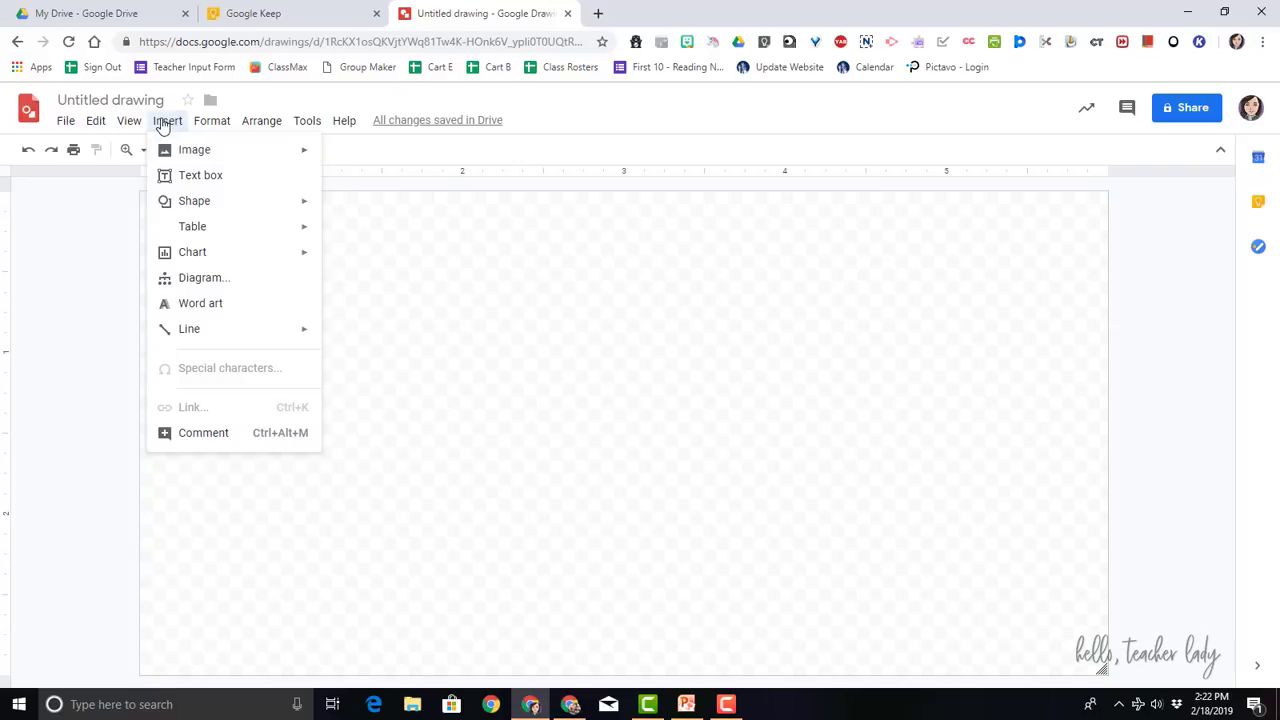
left_click(167, 123)
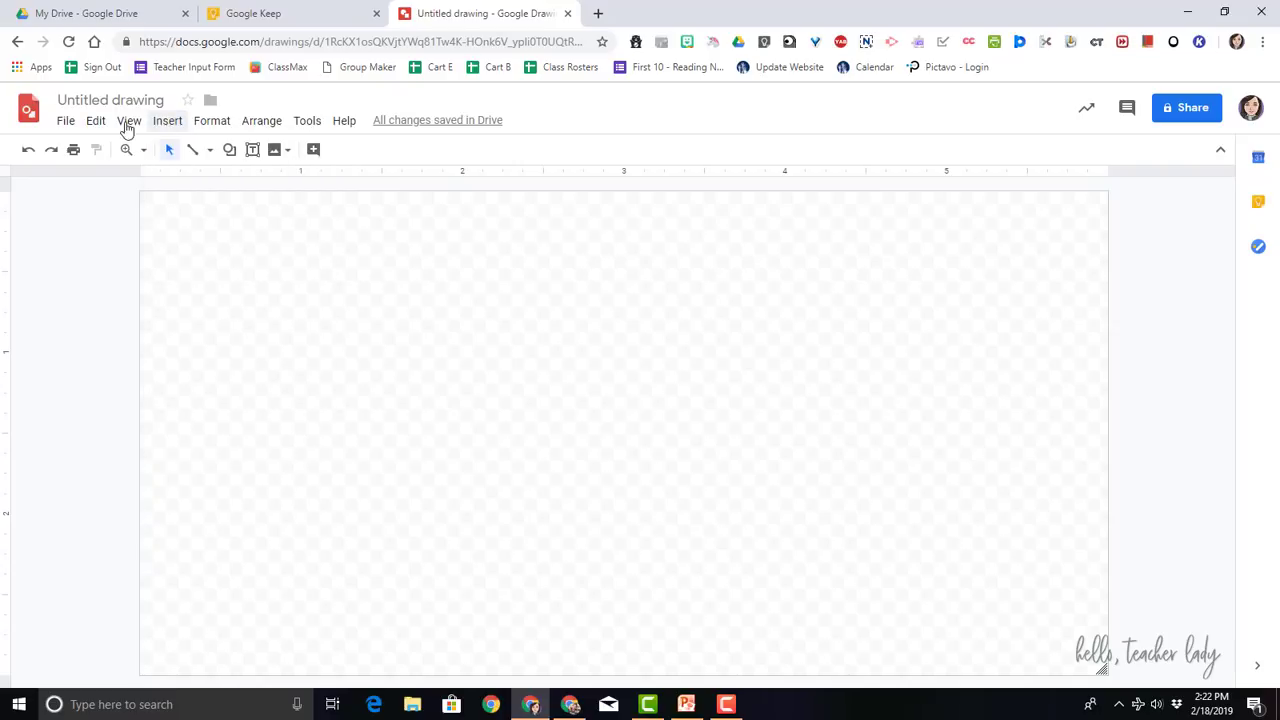
left_click(65, 122)
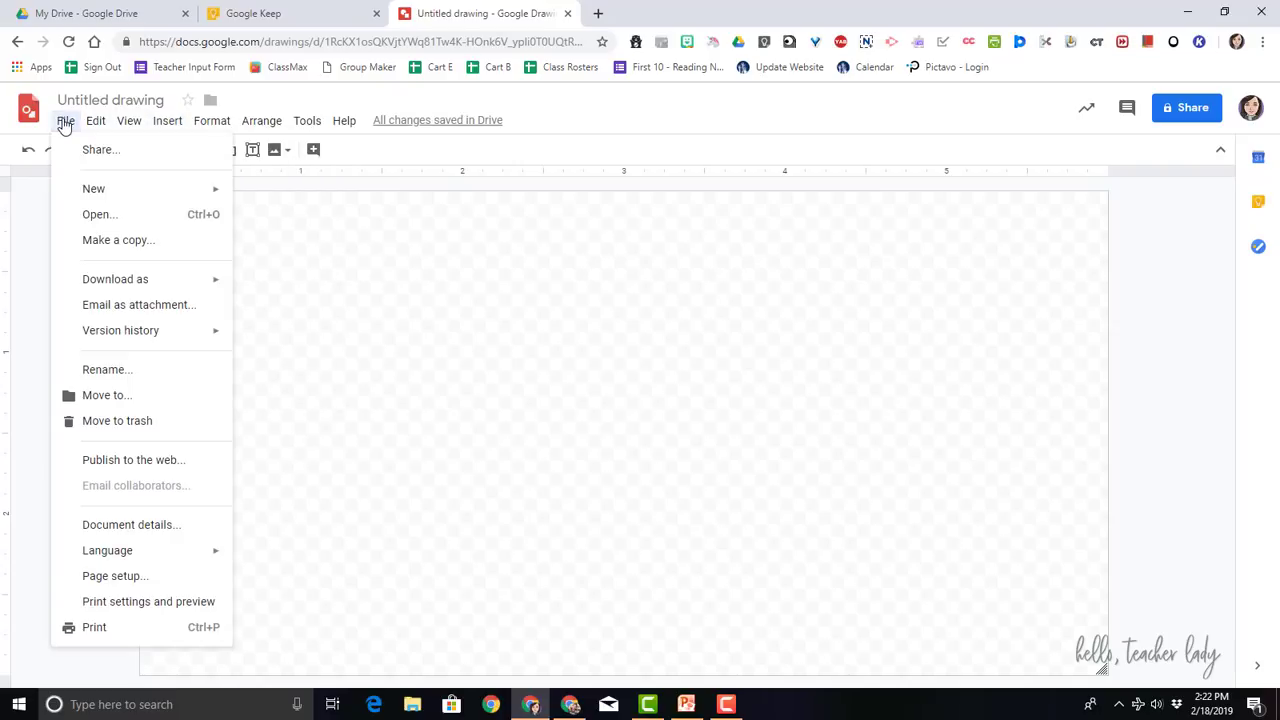
mouse_move(89, 279)
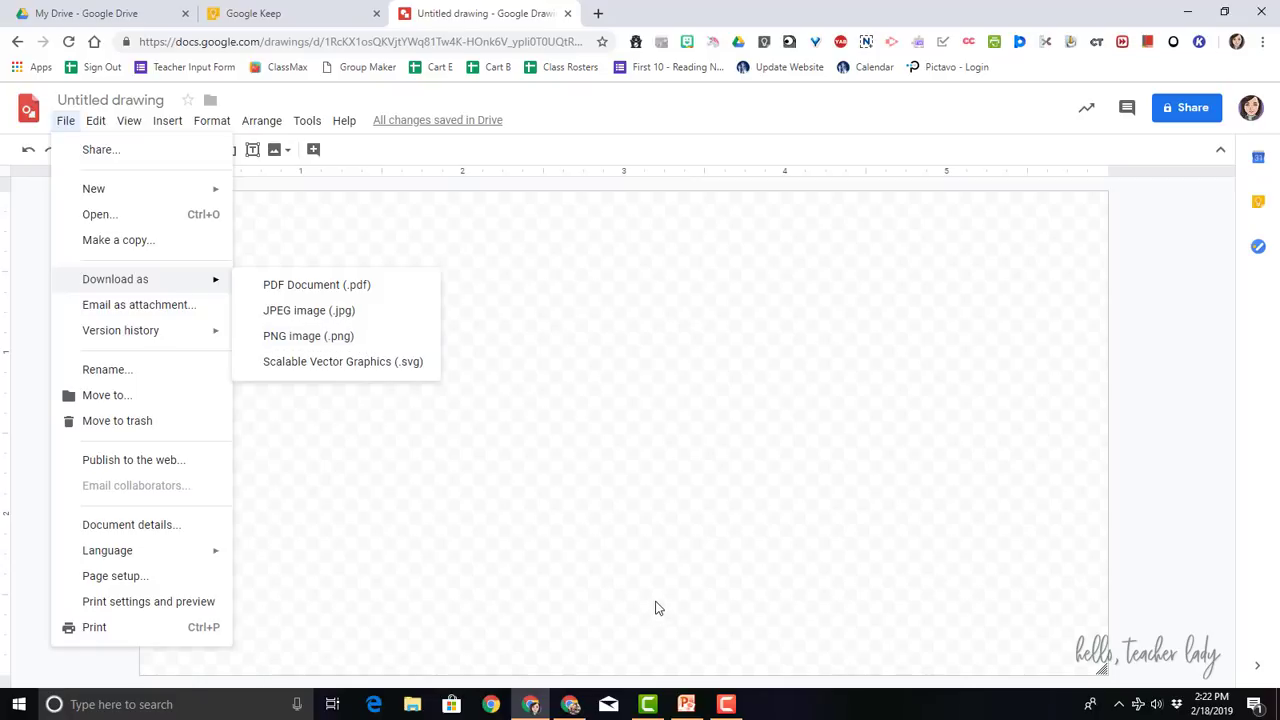
Step: Switch to PowerPoint and set the blank presentation's slide size to 6 inches wide by 3 inches high
left_click(689, 708)
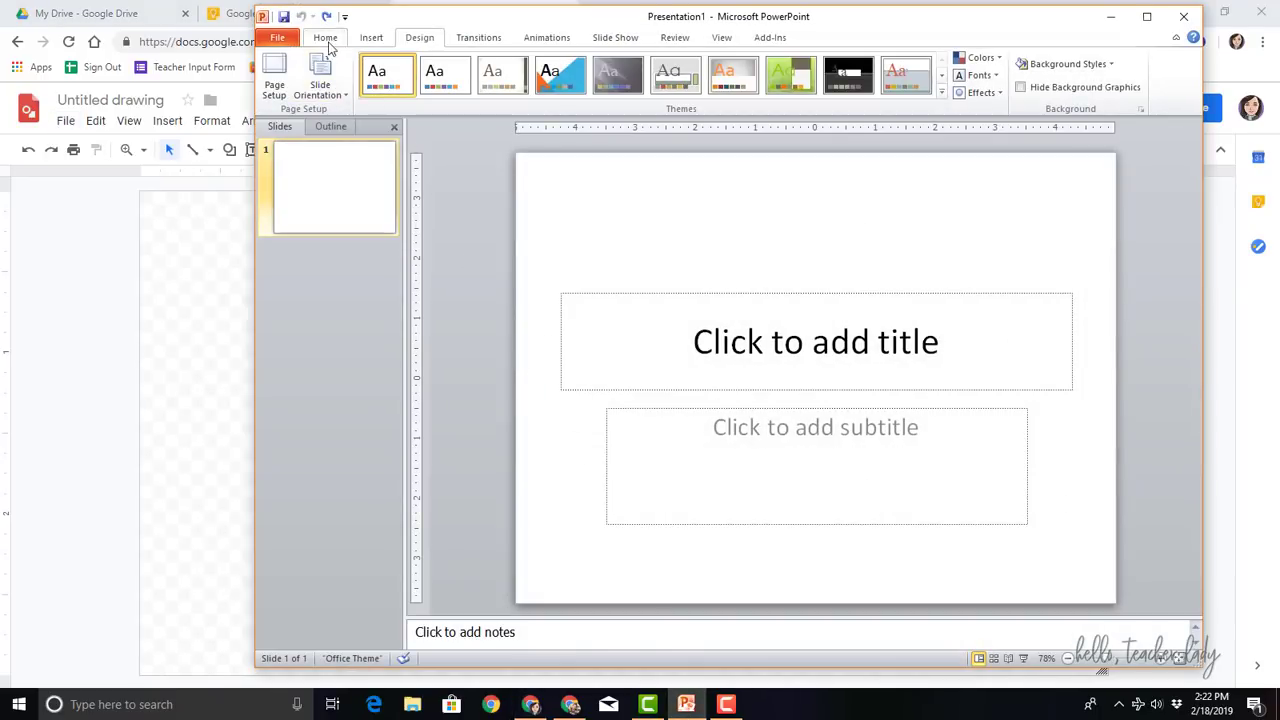
left_click(276, 90)
key("Tab")
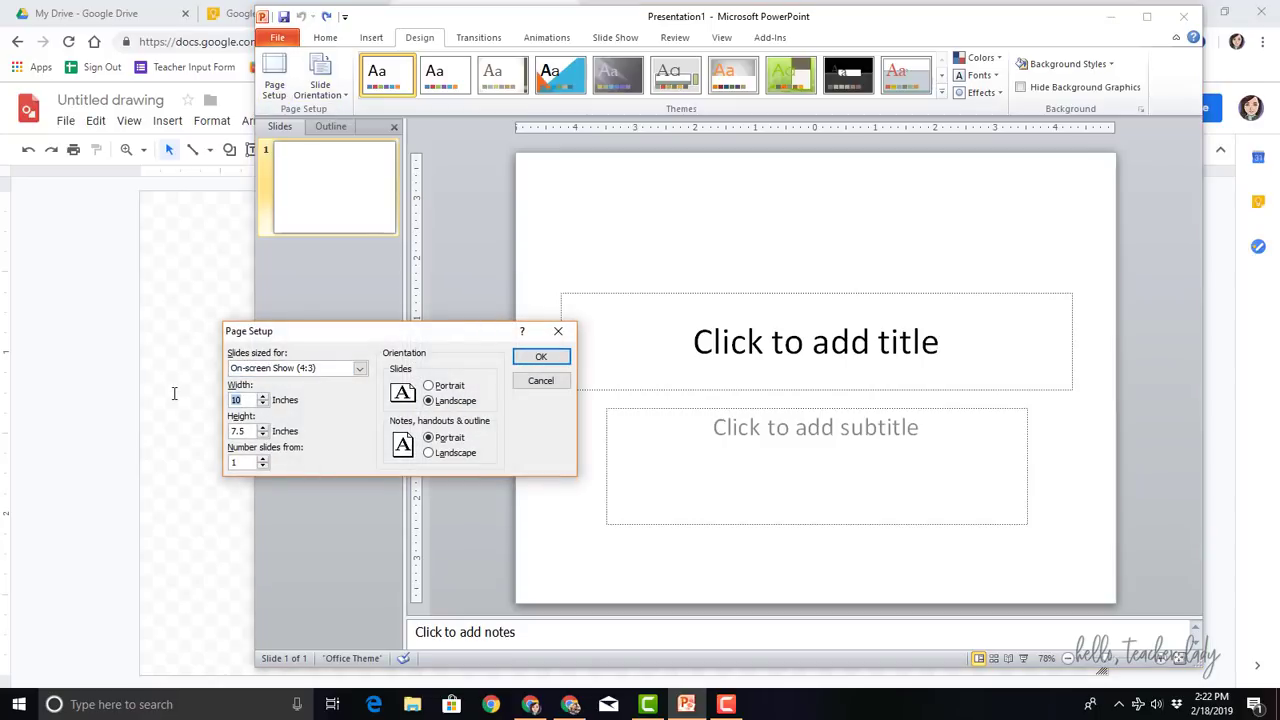
type("6")
key("Tab")
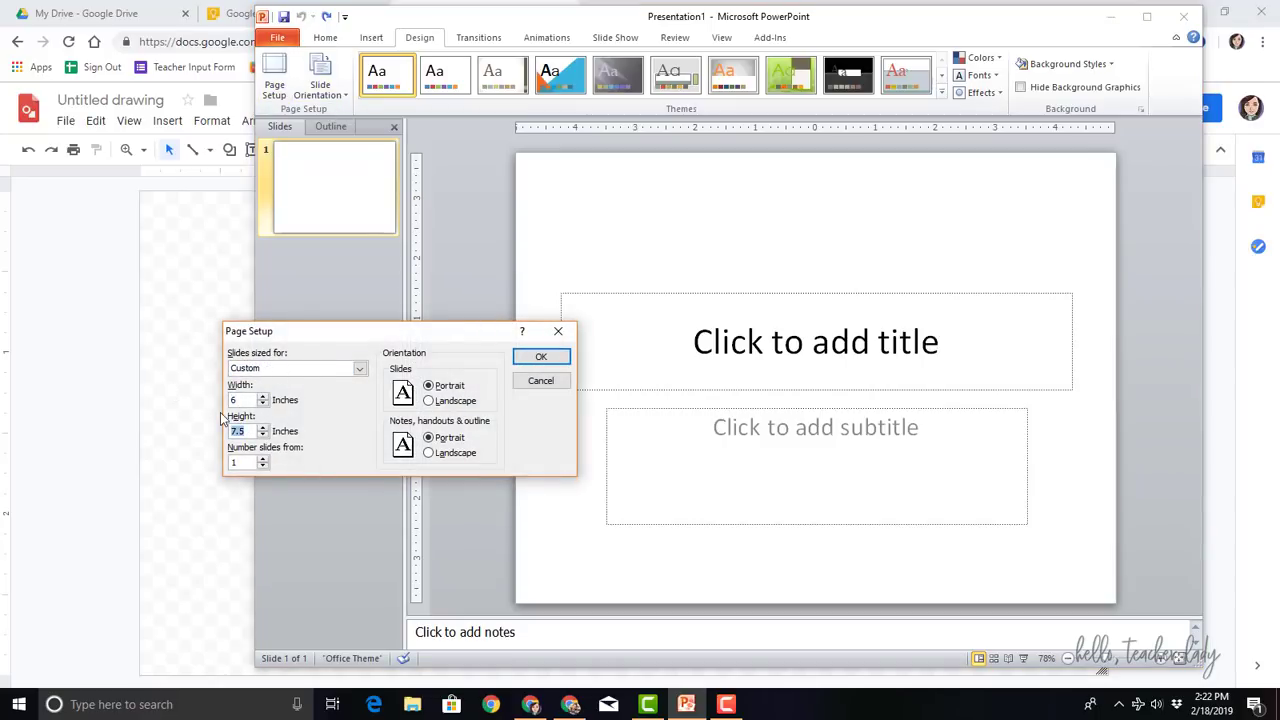
type("3")
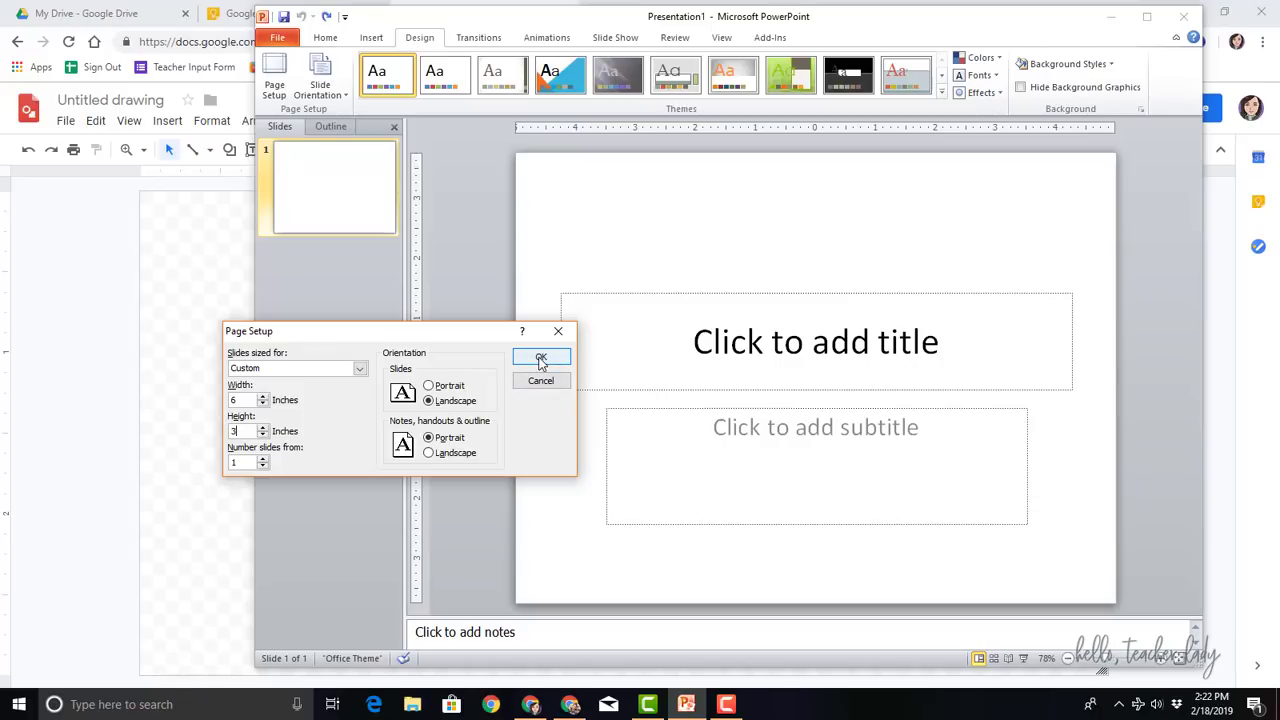
left_click(540, 358)
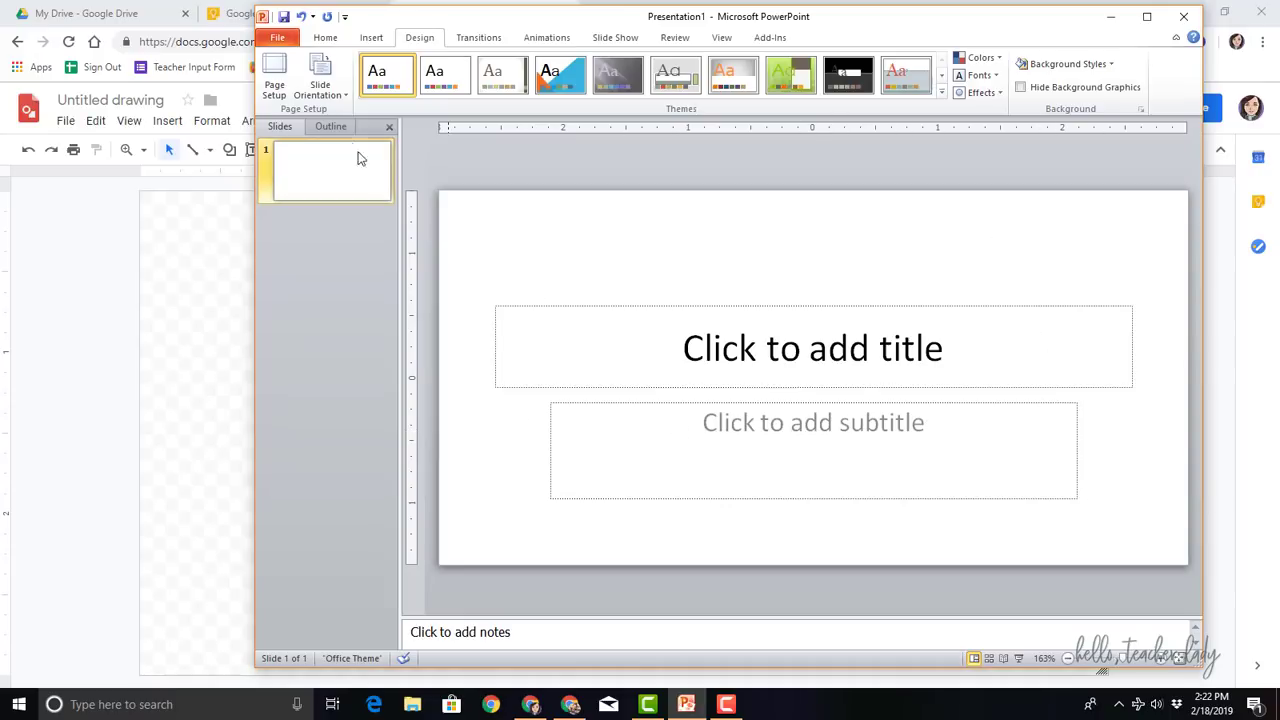
Step: Try saving the presentation as a PNG Portable Network Graphics image, cancelling before the file is written
left_click(327, 38)
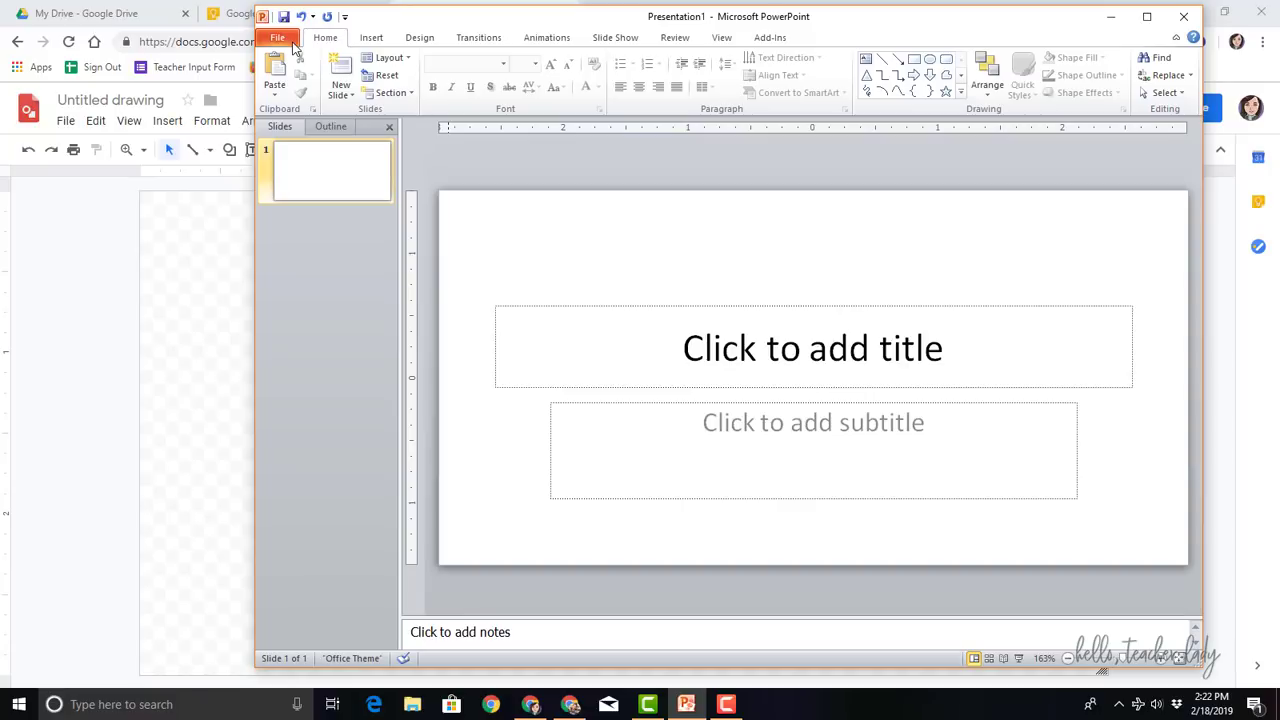
left_click(293, 47)
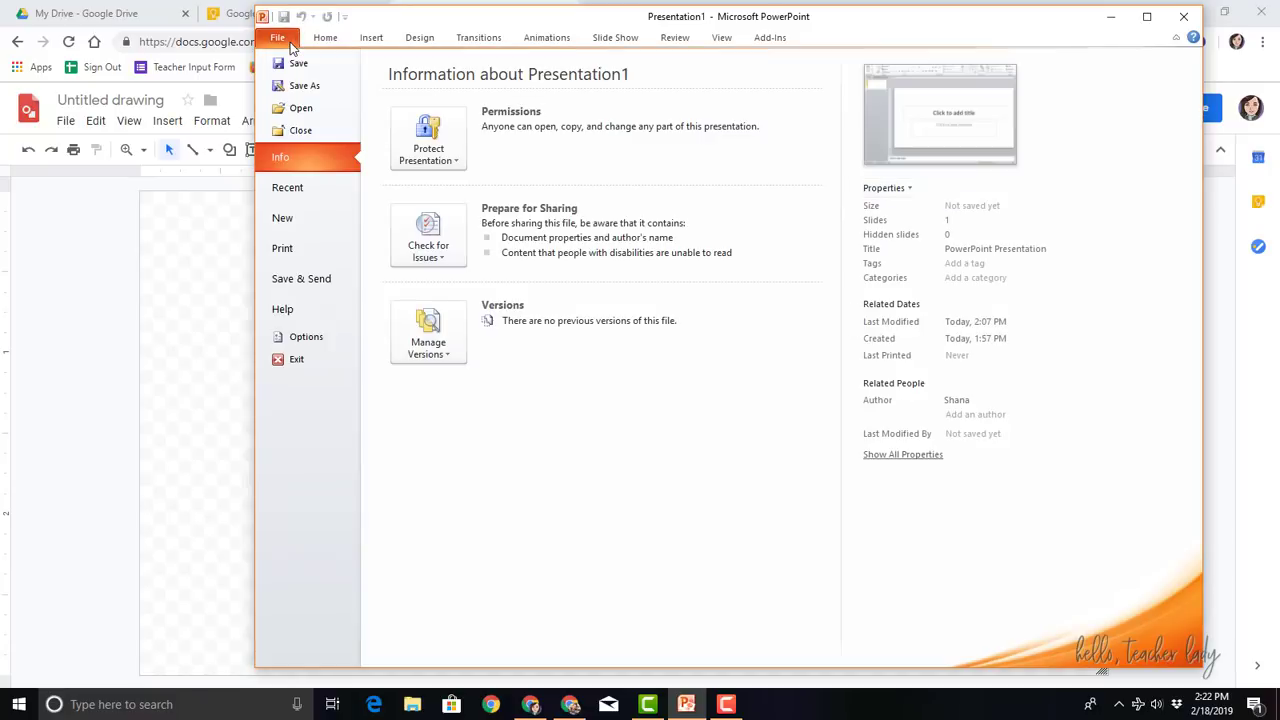
left_click(314, 90)
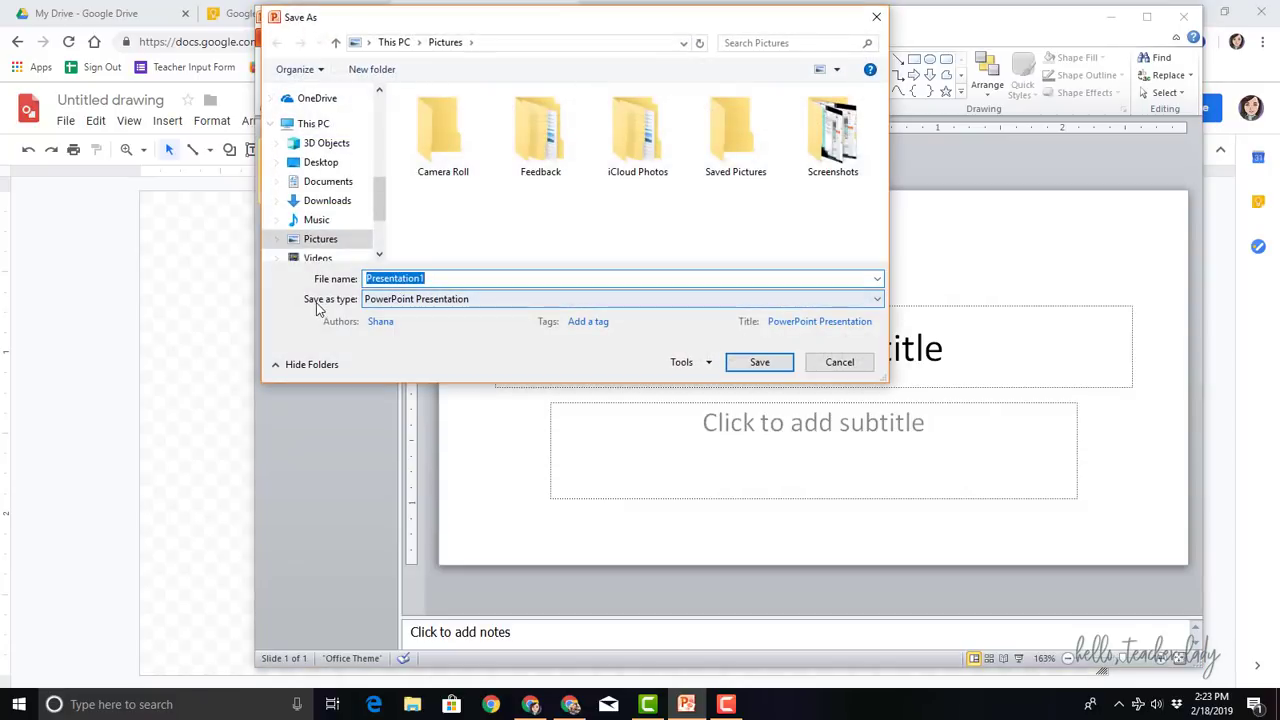
left_click(415, 299)
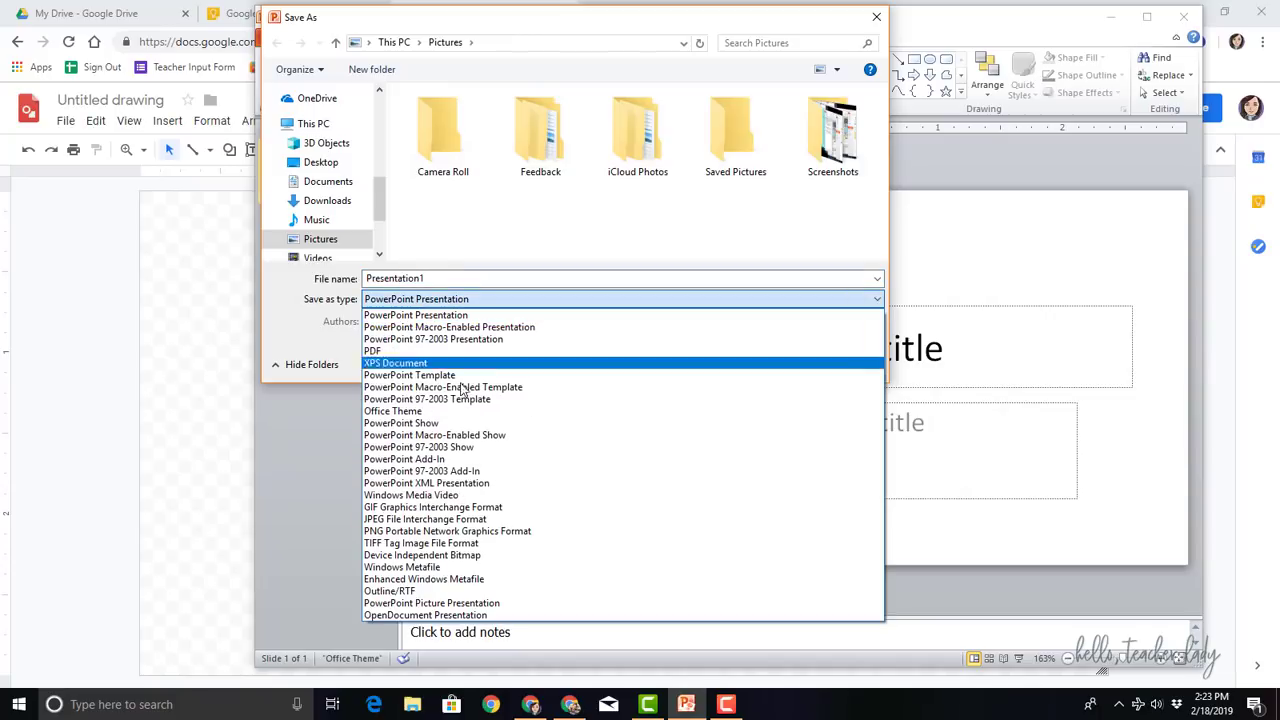
left_click(437, 531)
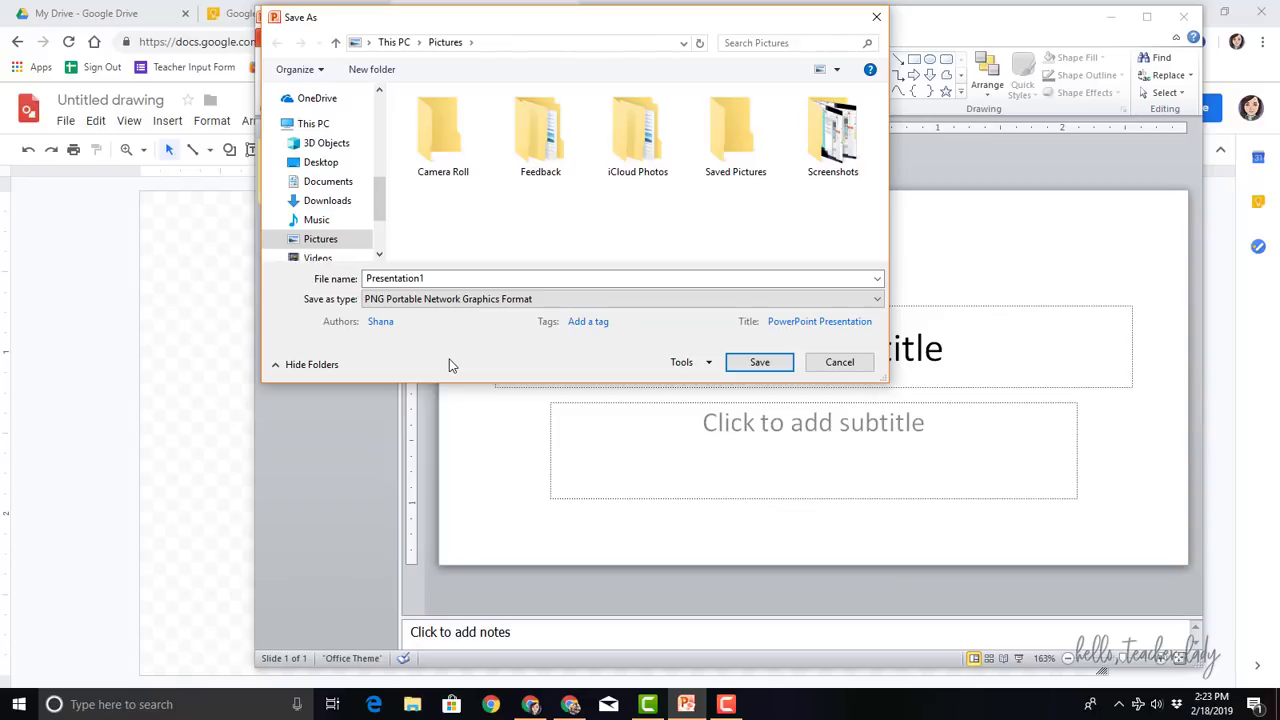
left_click(838, 362)
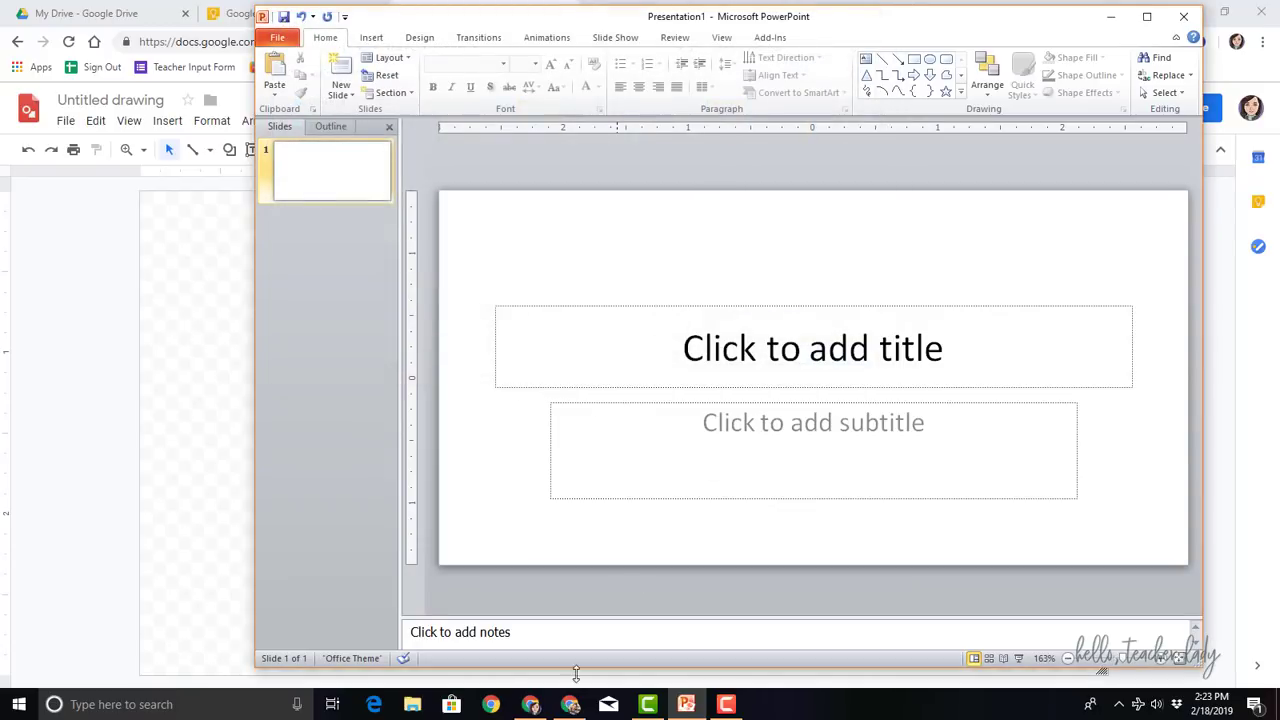
Step: Switch to Google Keep in Chrome and create a note with the PETS header image Google Keep Headers-15, closing the note
left_click(530, 704)
left_click(255, 13)
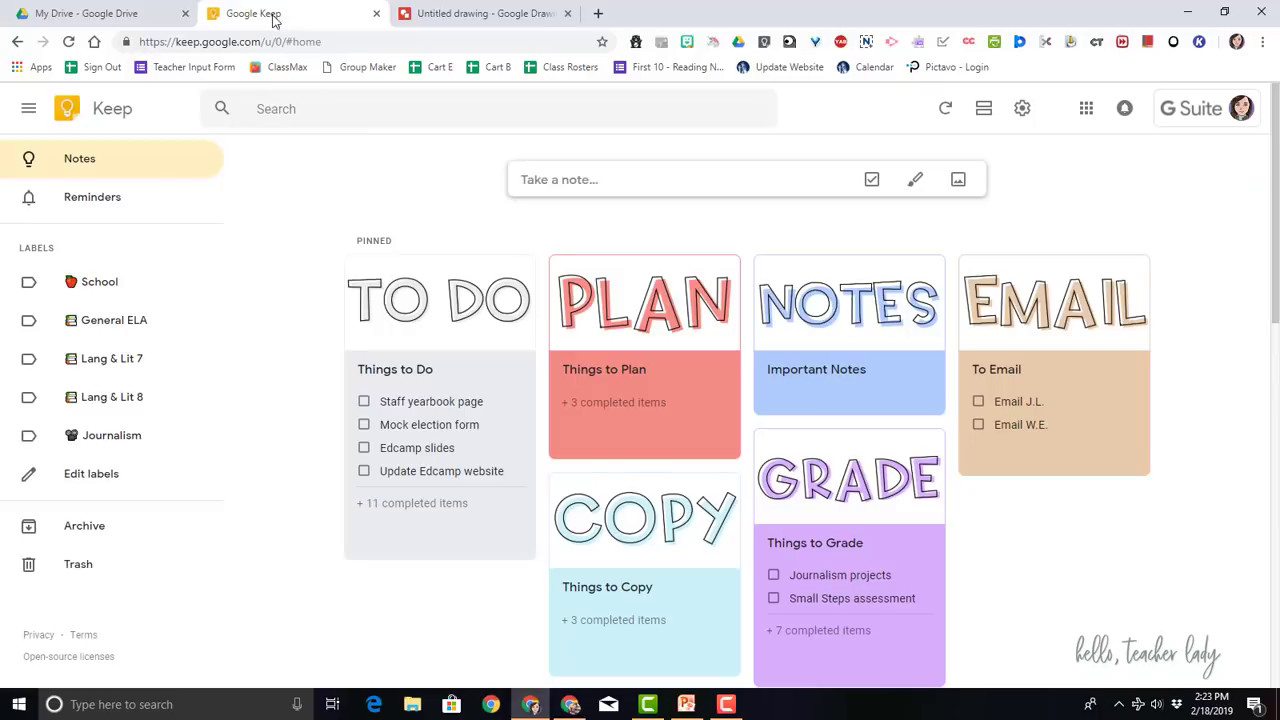
left_click(703, 184)
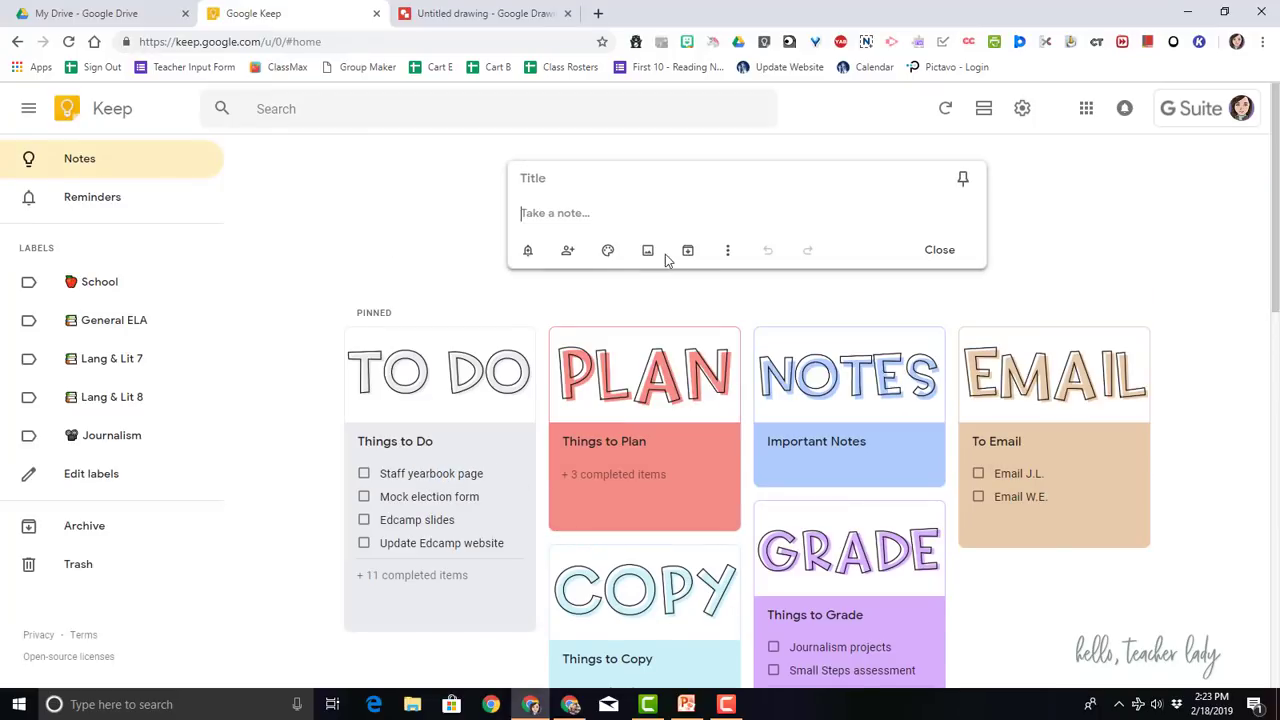
left_click(662, 256)
left_click(593, 305)
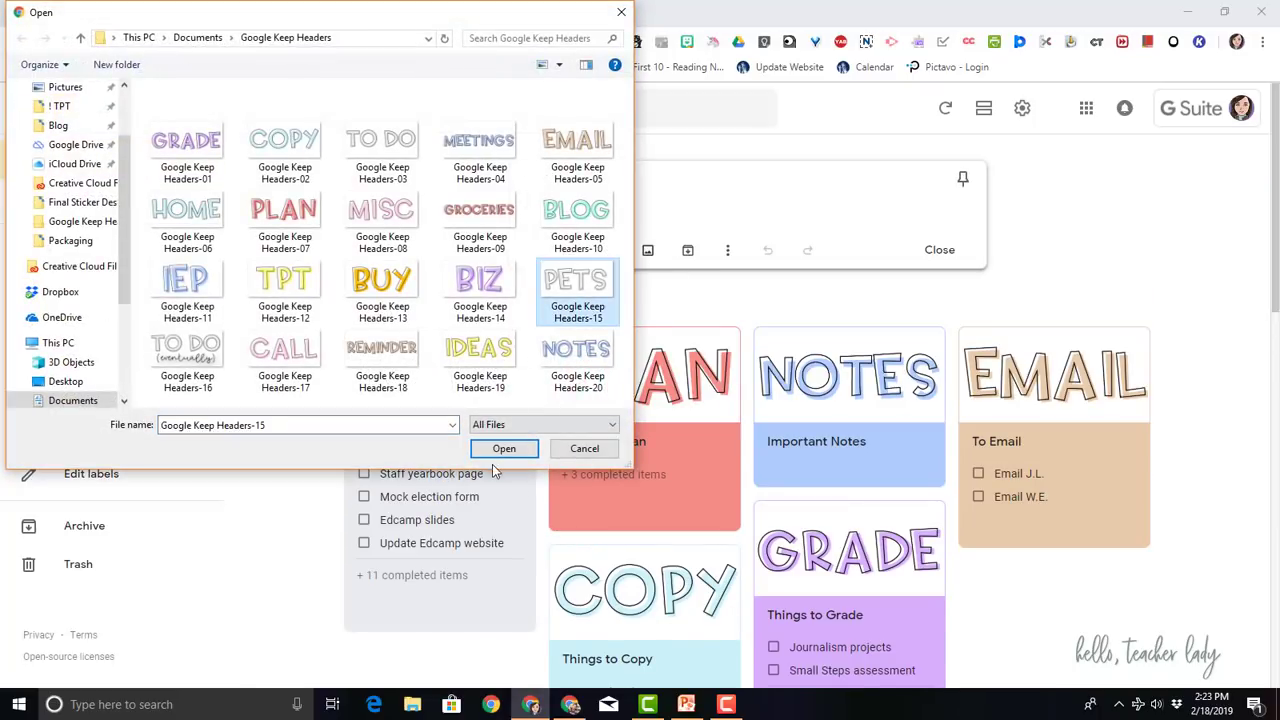
left_click(498, 450)
left_click(1028, 535)
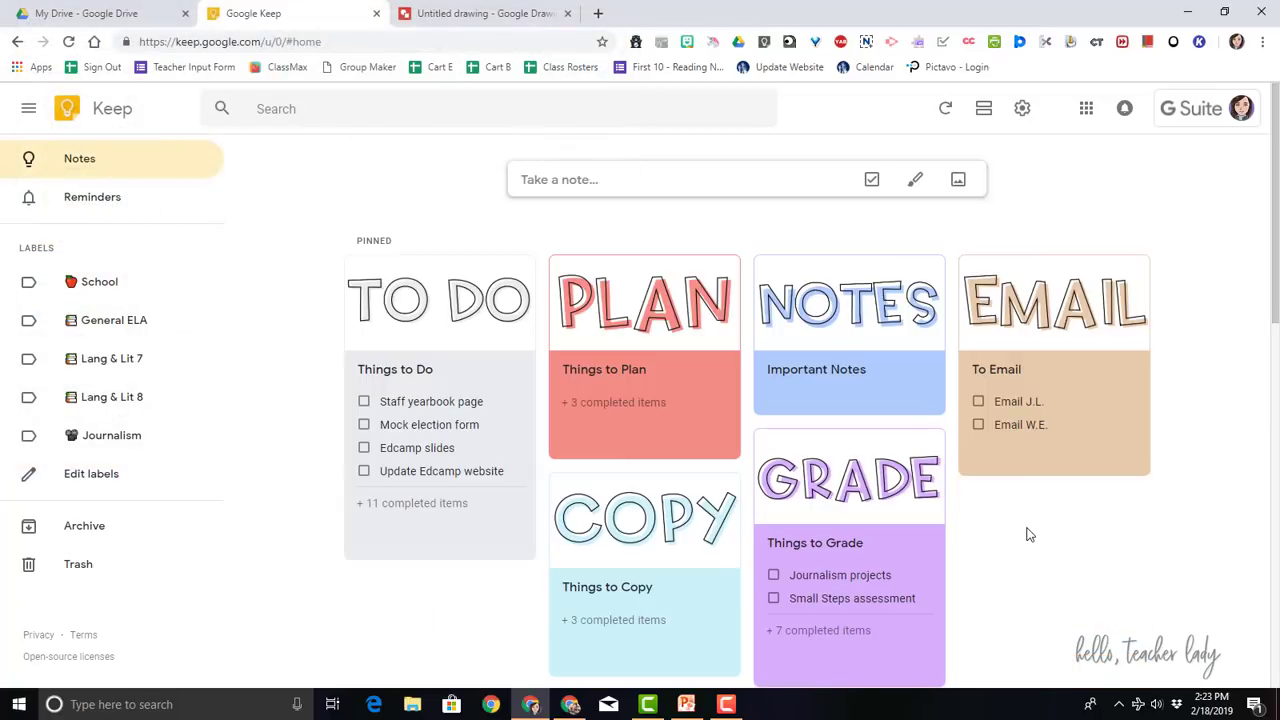